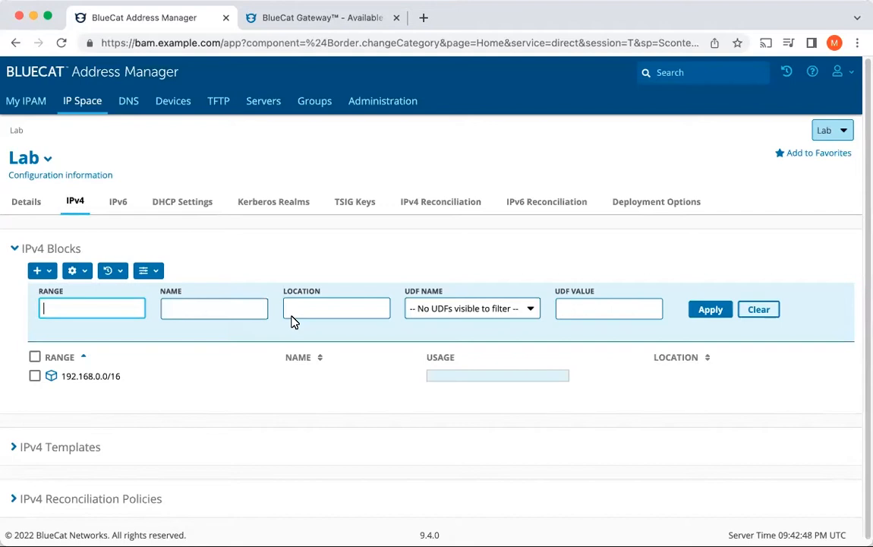
Step: View the servers of the Lab configuration and the actions available in BlueCat Gateway
left_click(271, 112)
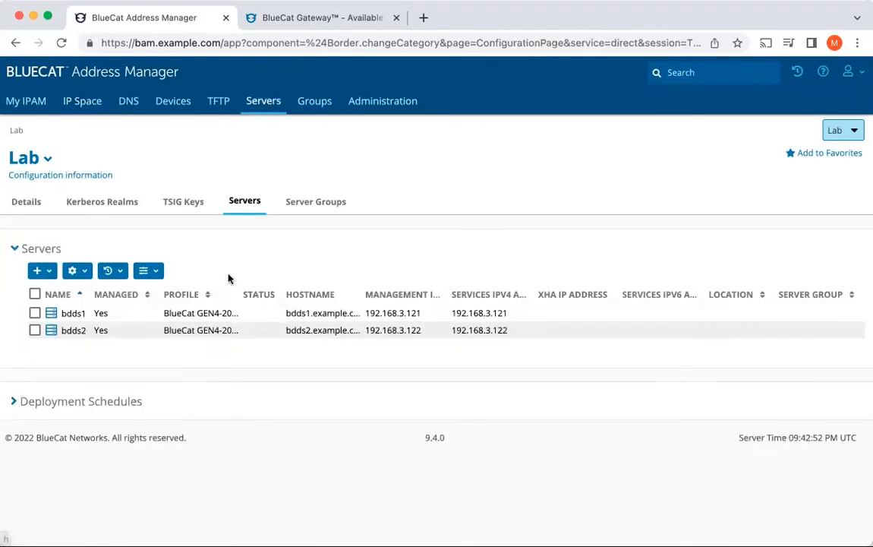
left_click(80, 335)
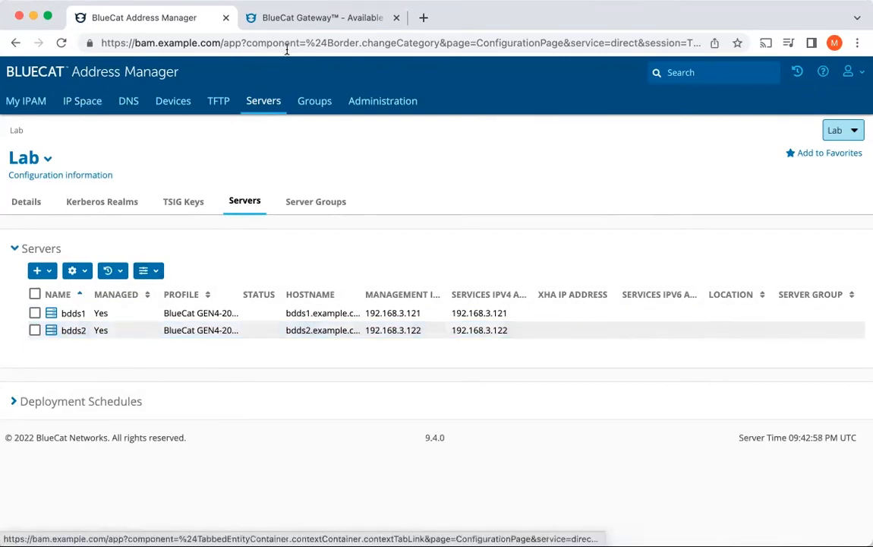
left_click(317, 21)
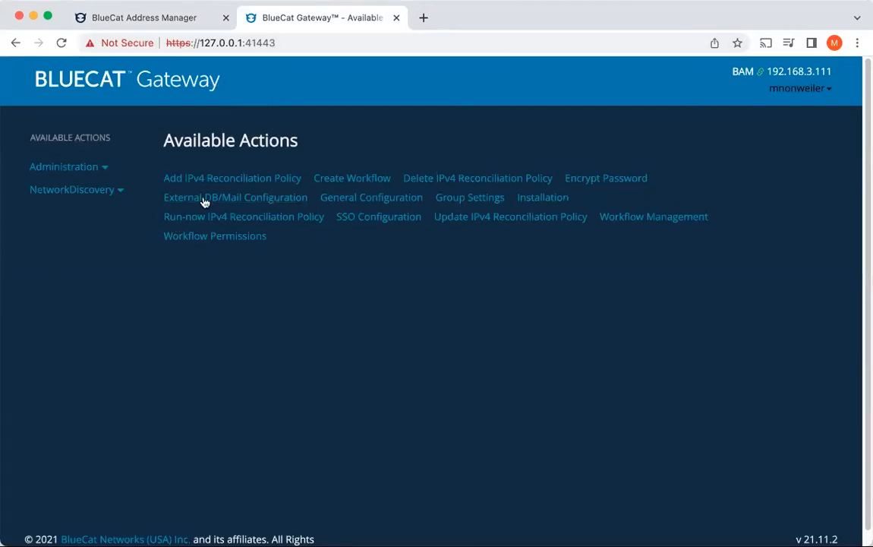
Step: Switch back to BlueCat Address Manager and open the 192.168.2.0/24 network inside the 192.168.0.0/16 block
left_click(165, 22)
left_click(86, 101)
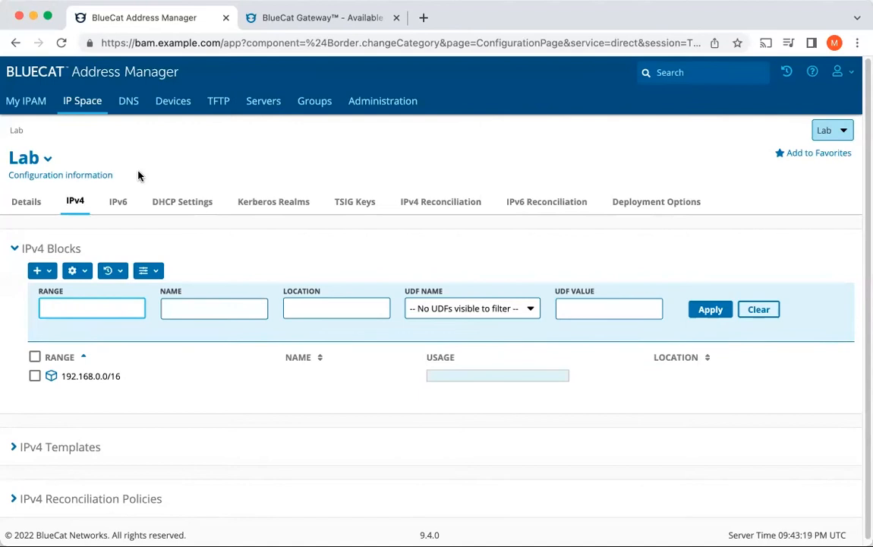
left_click(90, 376)
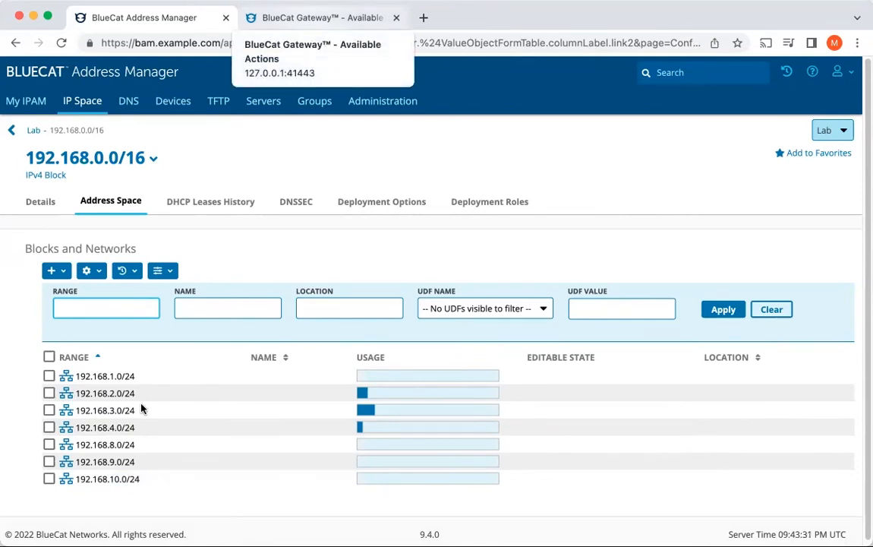
left_click(118, 395)
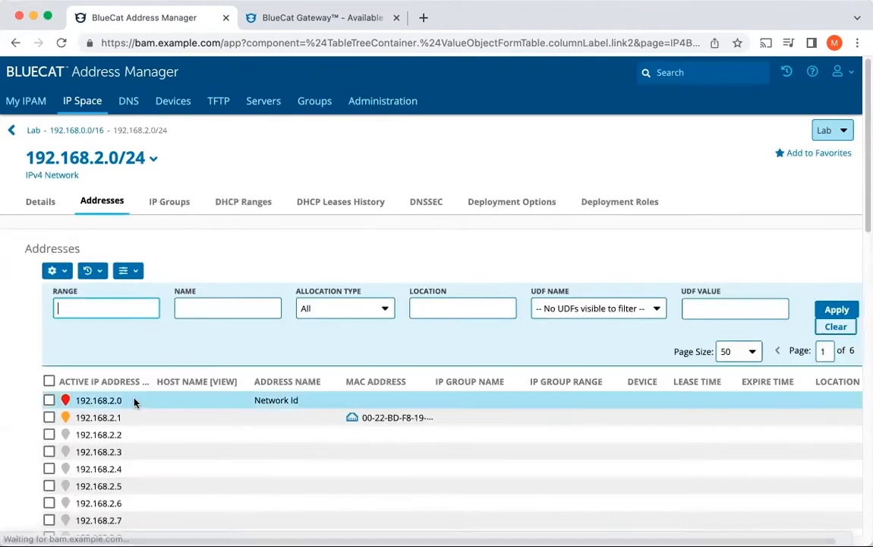
Step: Filter the network's addresses by the Assigned allocation type and review the list
left_click(360, 307)
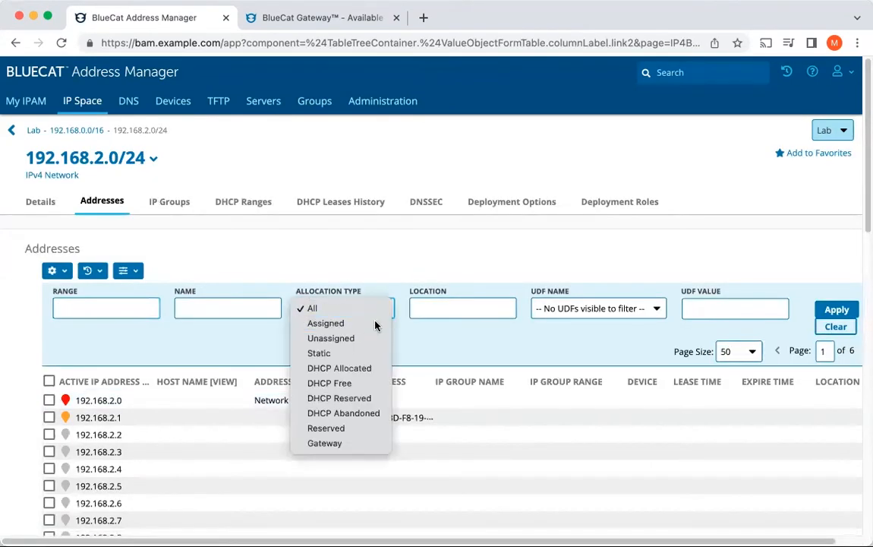
left_click(376, 325)
left_click(827, 313)
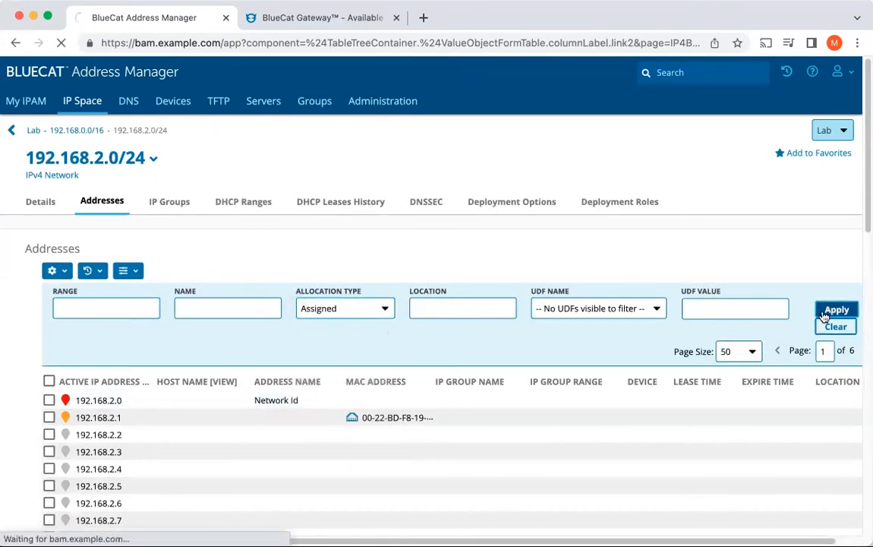
scroll(501, 369, "down", 3)
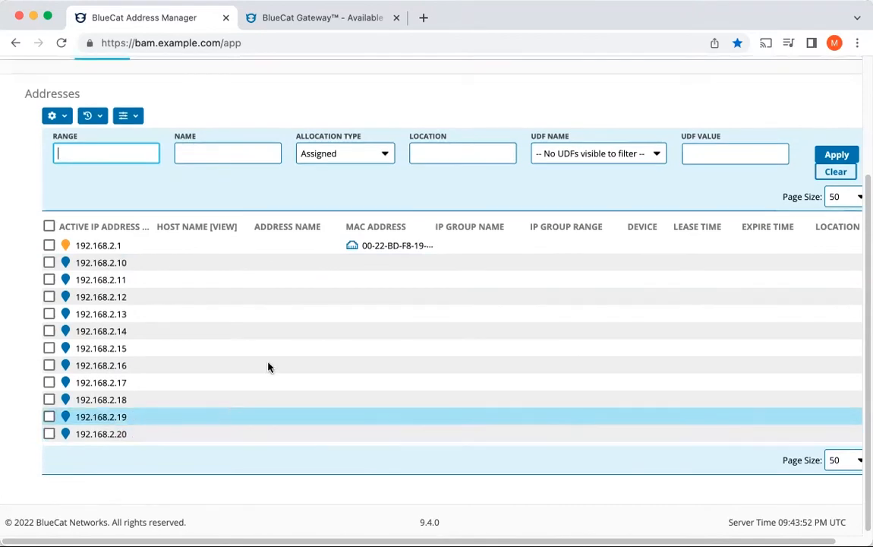
scroll(276, 306, "up", 1)
scroll(276, 306, "up", 5)
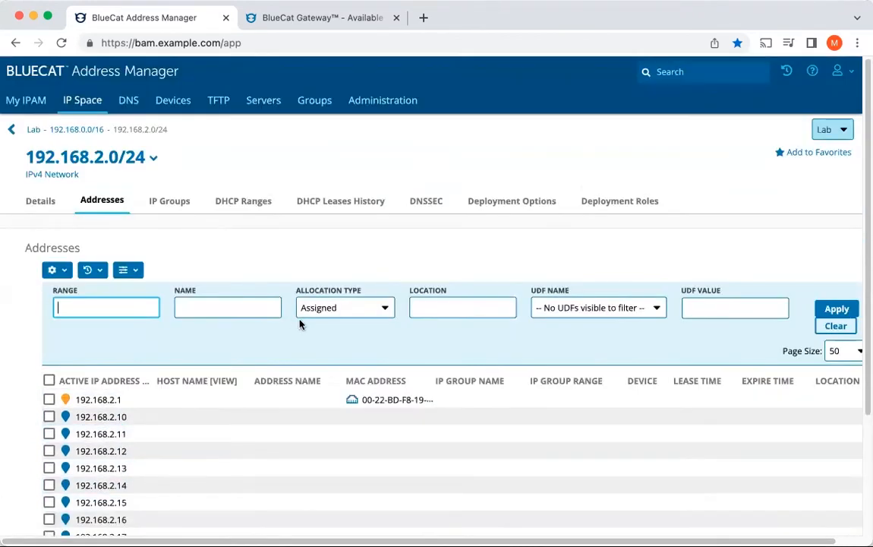
Step: Switch to BlueCat Gateway and start a new IPv4 reconciliation policy for the Lab configuration
left_click(339, 16)
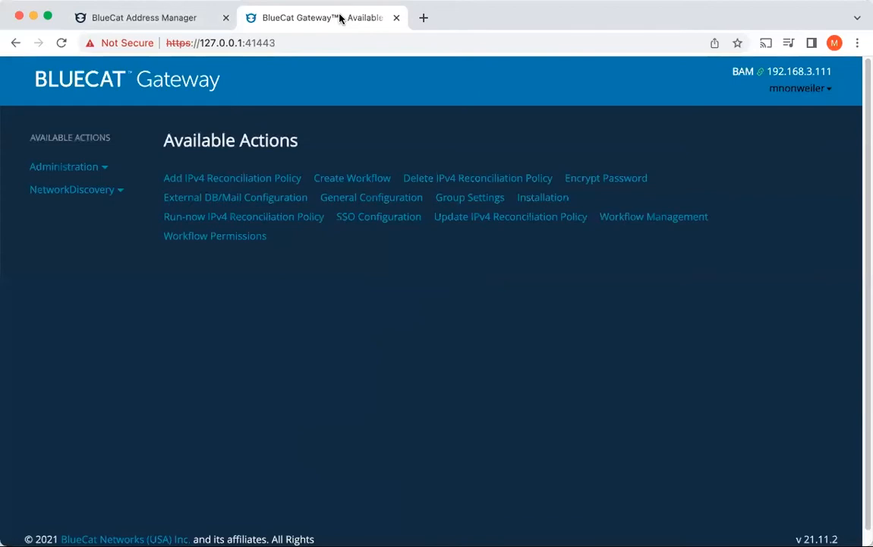
left_click(253, 179)
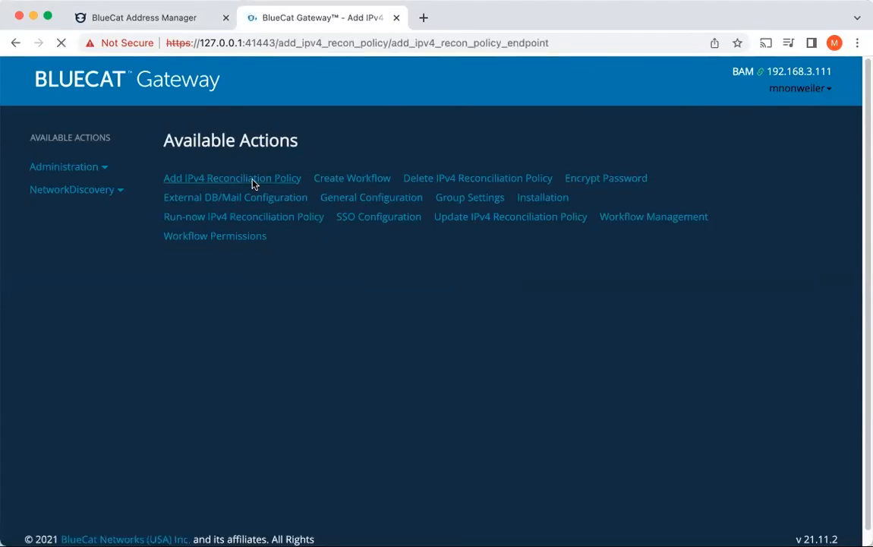
left_click(268, 216)
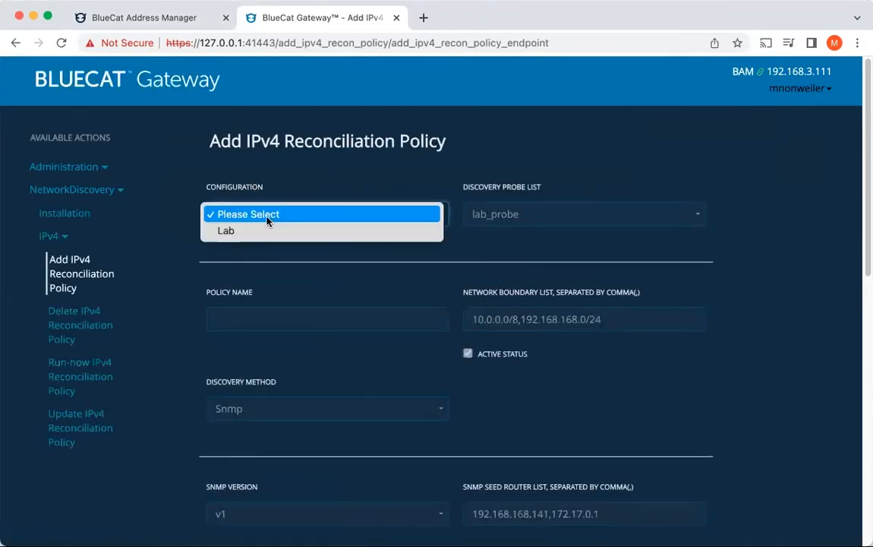
left_click(268, 230)
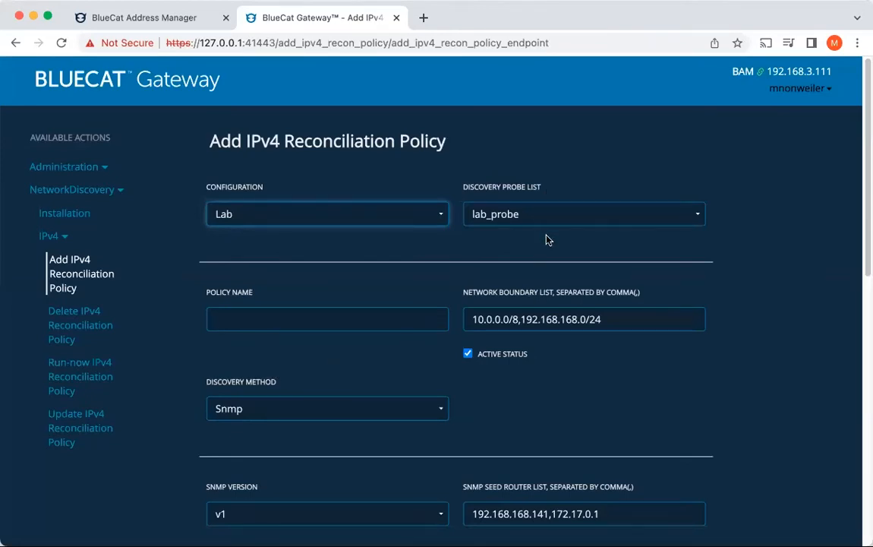
Step: Name the reconciliation policy DemoDiscovery
left_click(279, 326)
type("DemoDiscovery")
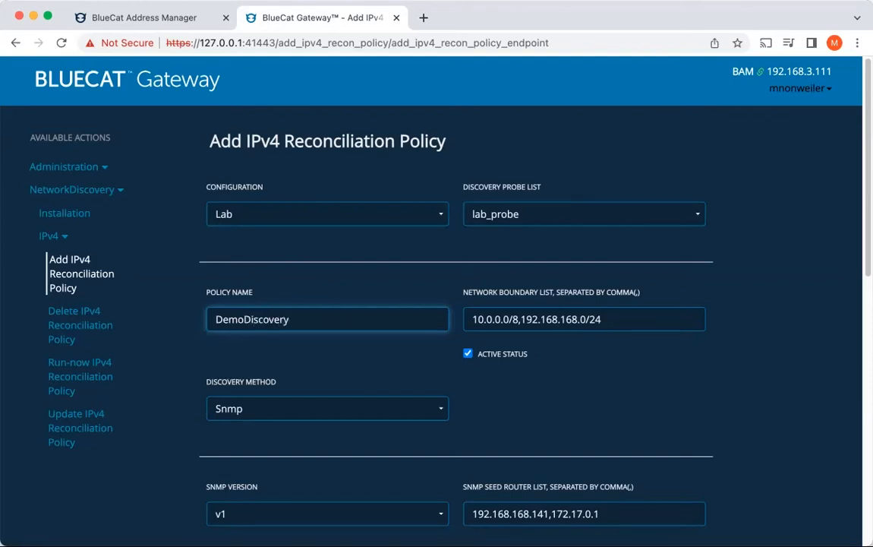
Step: Replace the policy's default network boundary list with 192.168.0.0/16
key("Tab")
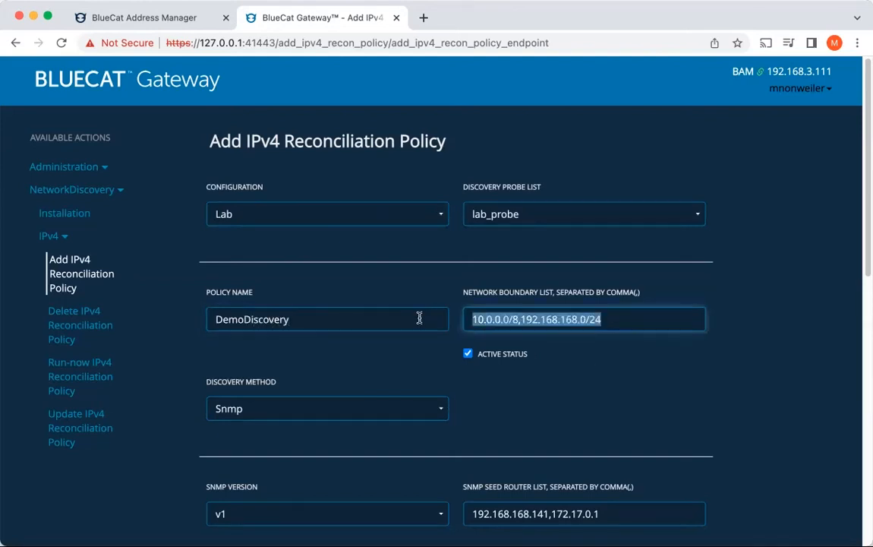
type("192.168.")
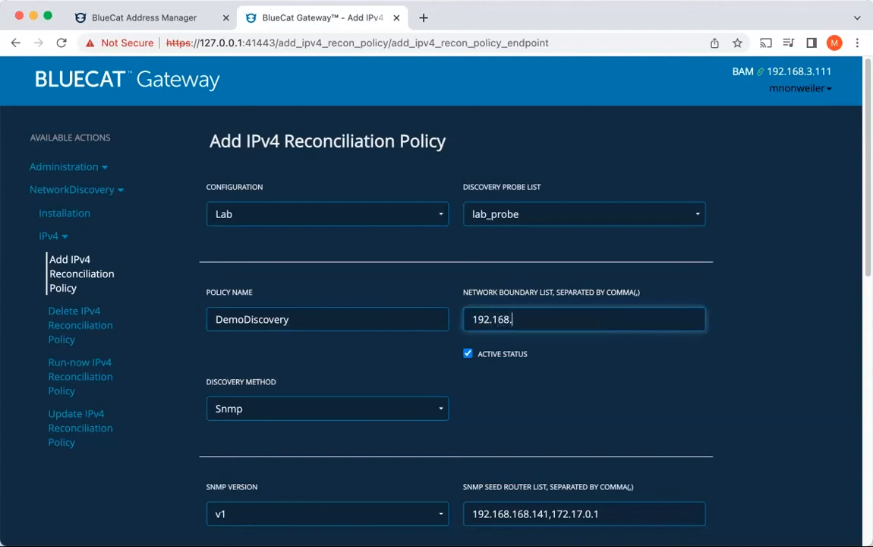
type("0.0/16")
left_click(546, 416)
Step: Set the SNMP seed router to 192.168.1.2 and the SNMP version to v3
scroll(545, 417, "down", 2)
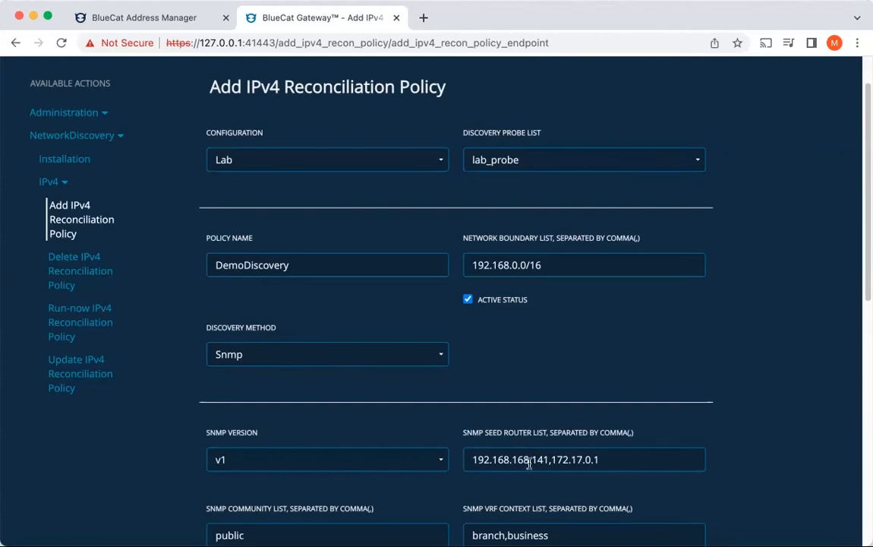
left_click_drag(512, 461, 649, 459)
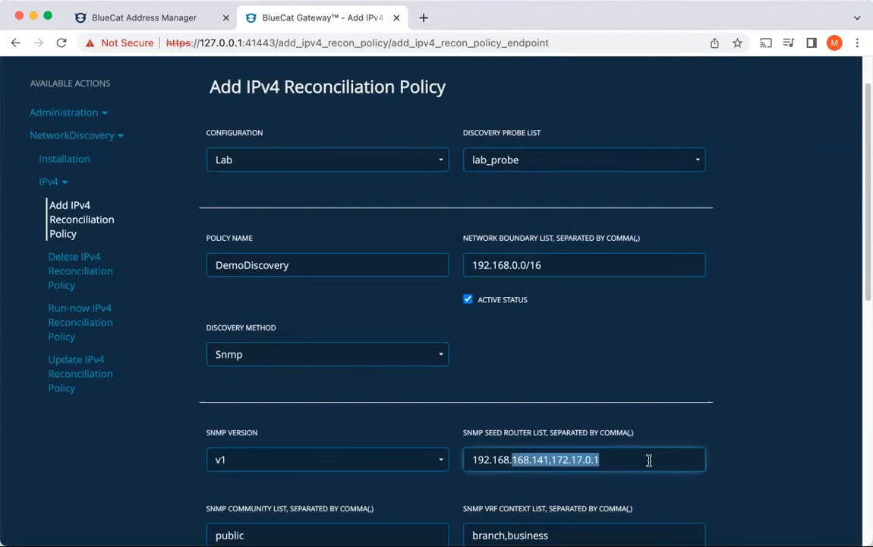
type("1.2")
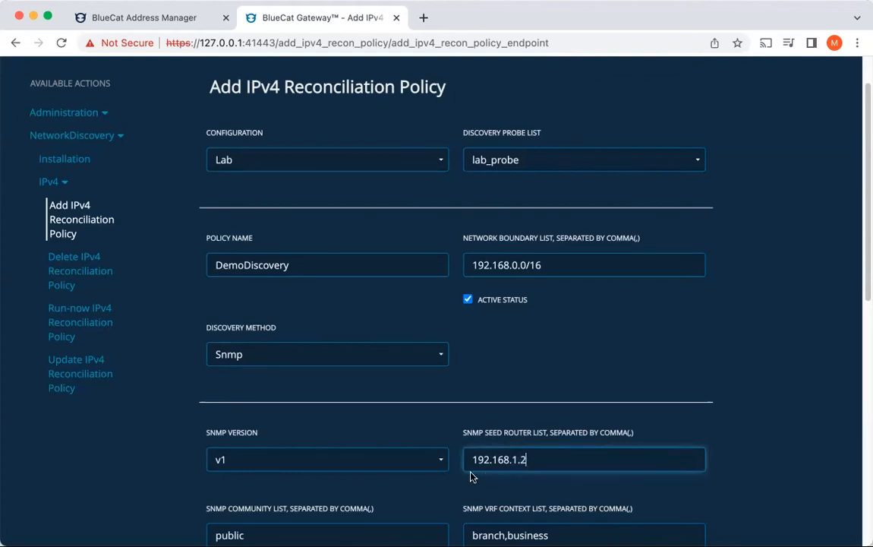
left_click(443, 461)
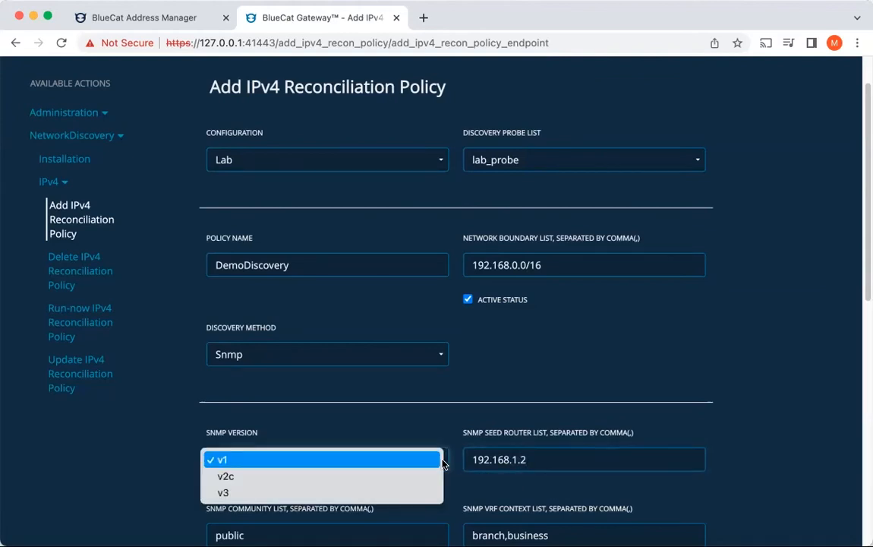
left_click(409, 494)
Step: Replace the default entry in the SNMP user list with bluecat
scroll(408, 497, "down", 3)
left_click_drag(277, 412, 191, 418)
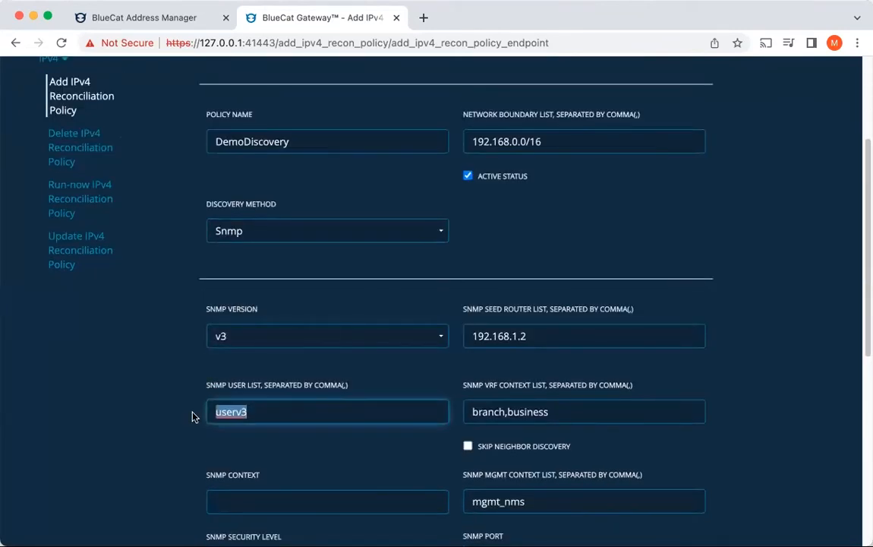
type("bluecat")
key("Tab")
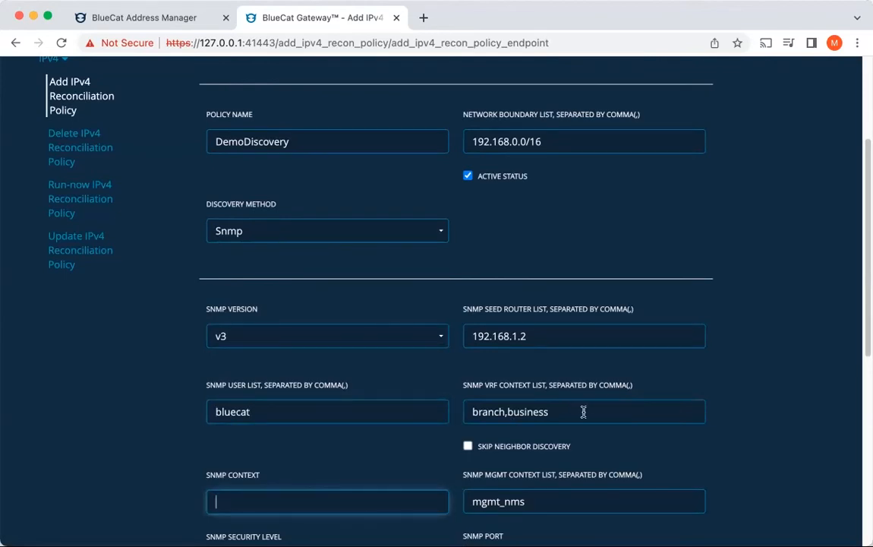
Step: Clear the default entries from the SNMP VRF context list and the SNMP management context list
left_click_drag(582, 412, 463, 413)
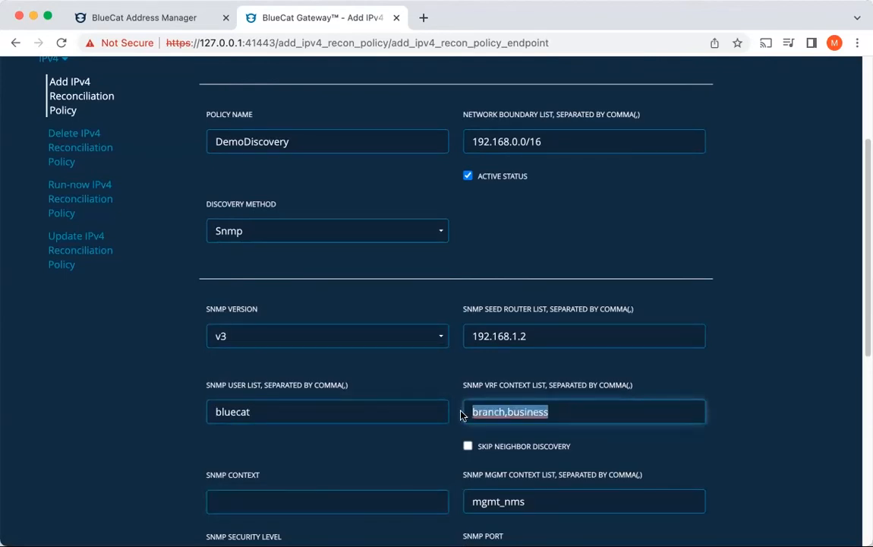
key("BackSpace")
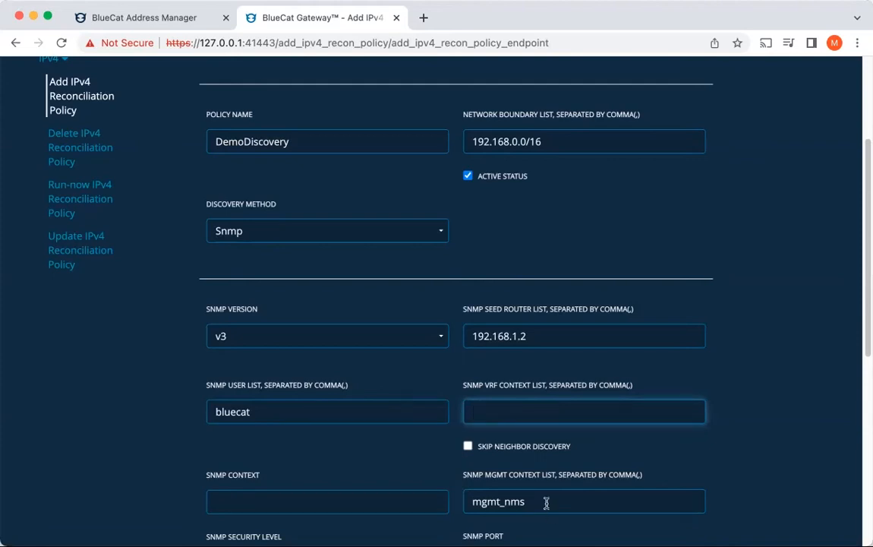
left_click_drag(546, 503, 445, 502)
key("BackSpace")
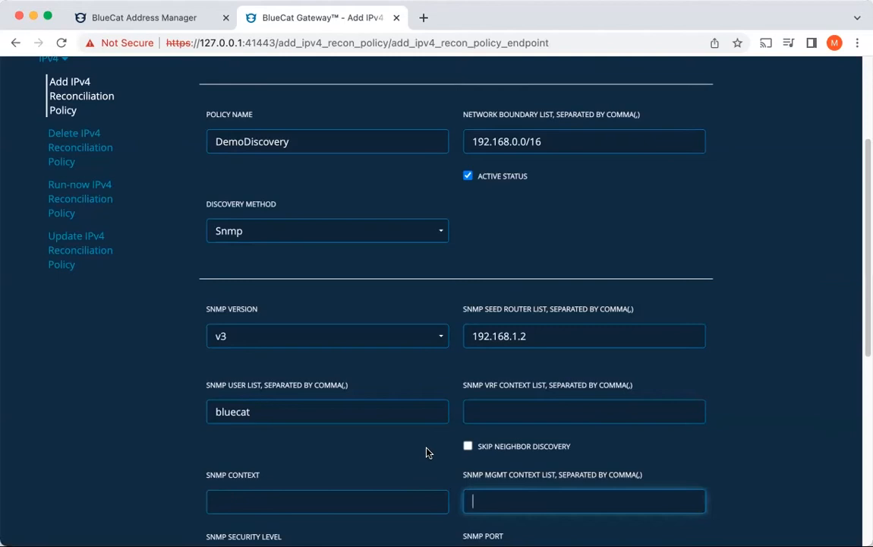
Step: Set the SNMP security level to AUTHNOPRIV
scroll(427, 451, "down", 2)
scroll(426, 451, "down", 2)
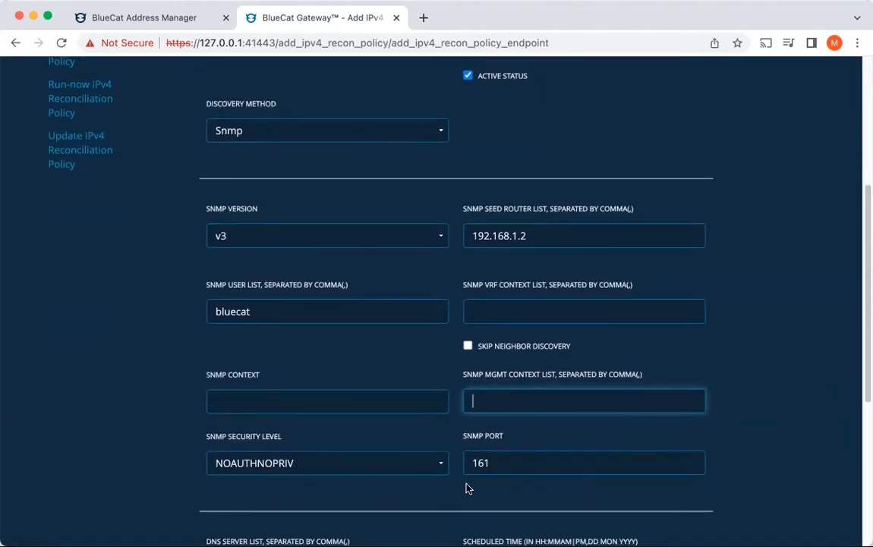
left_click(429, 467)
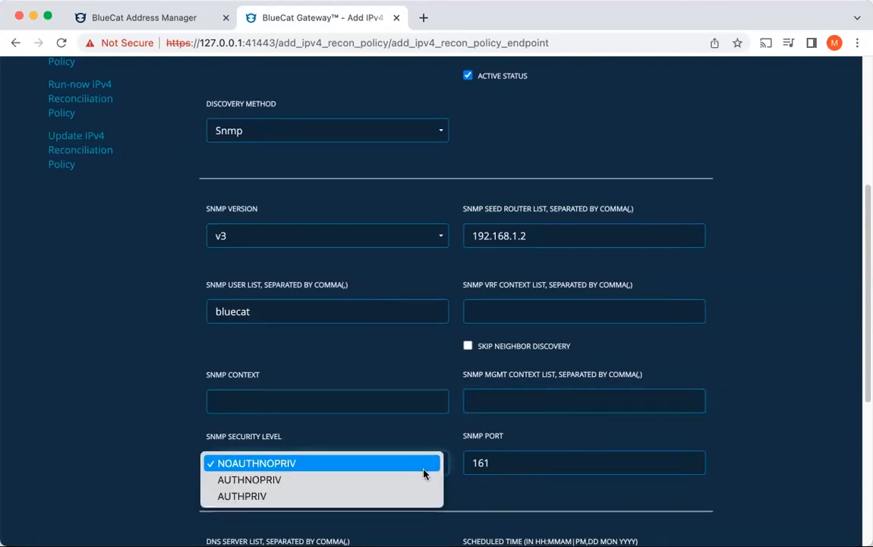
left_click(423, 479)
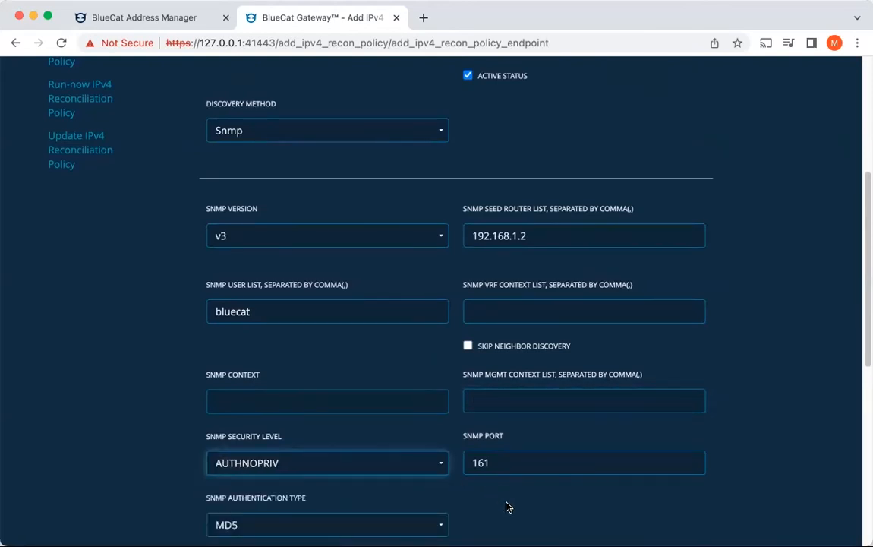
Step: Set the SNMP authentication type to SHA and enter the SNMP authentication passphrase
scroll(508, 506, "down", 2)
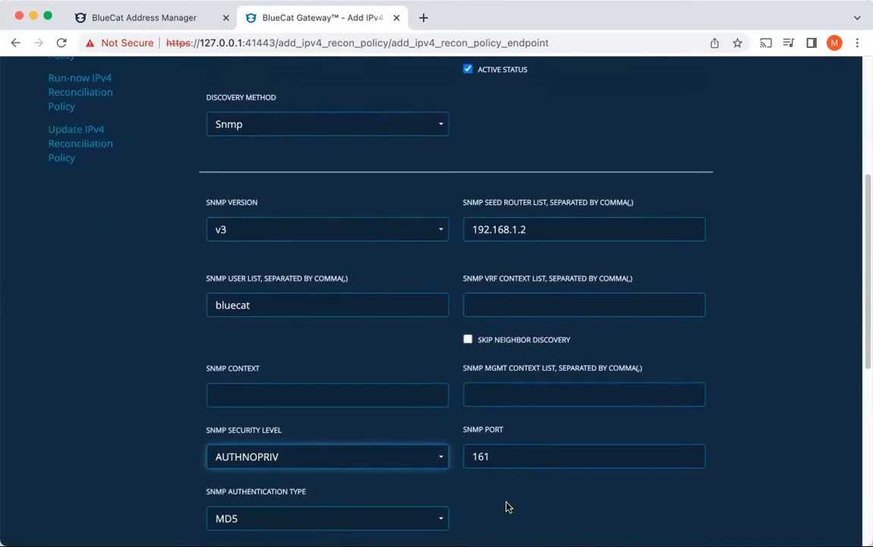
left_click(423, 452)
left_click(404, 470)
left_click(230, 499)
type("1234567890")
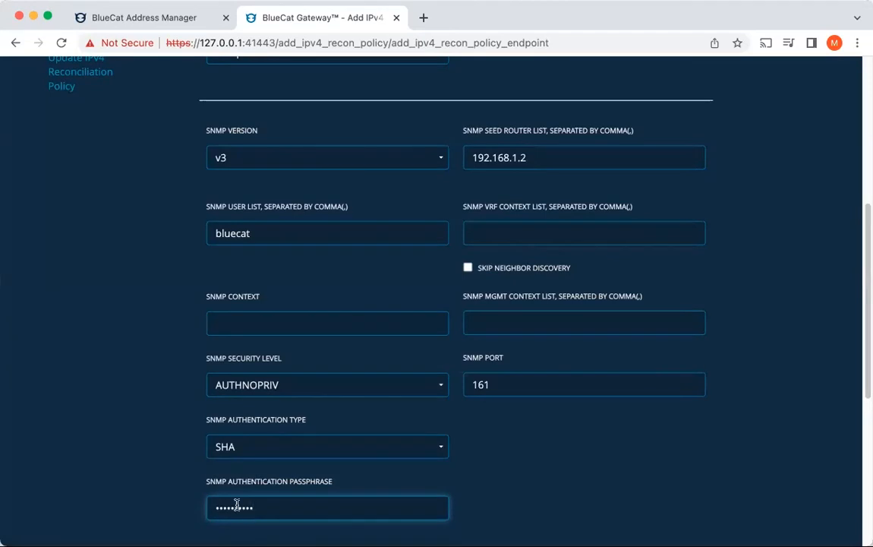
left_click(583, 482)
Step: Try a recurring schedule of every 1 day for the policy and return it to running once
scroll(583, 482, "down", 5)
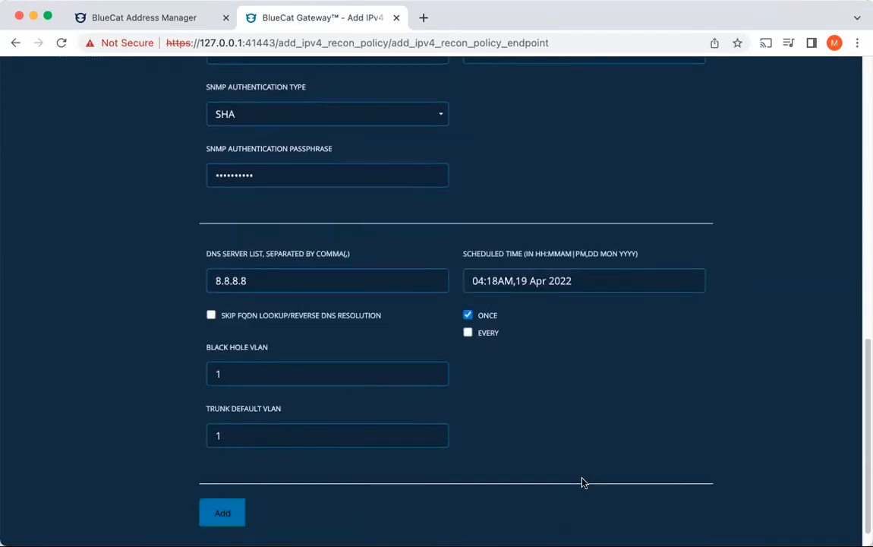
left_click(468, 332)
left_click(573, 401)
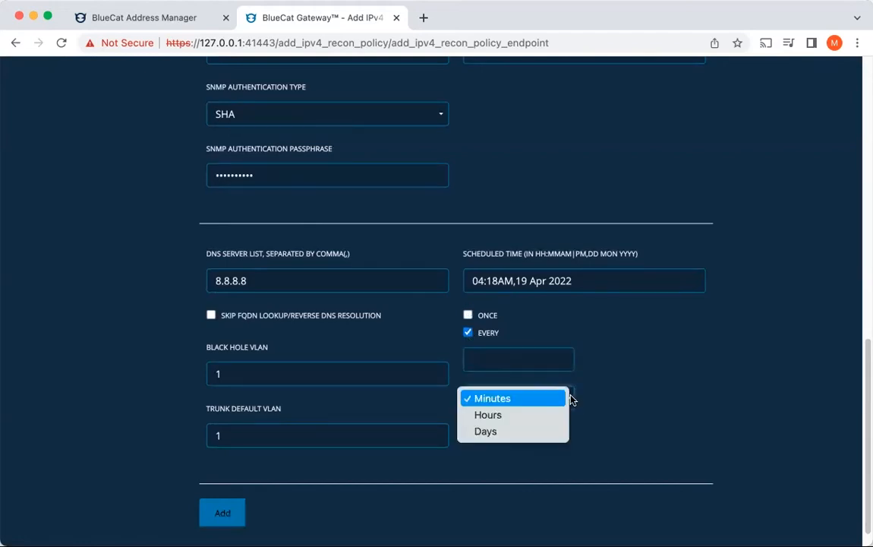
left_click(541, 430)
left_click(531, 359)
type("1")
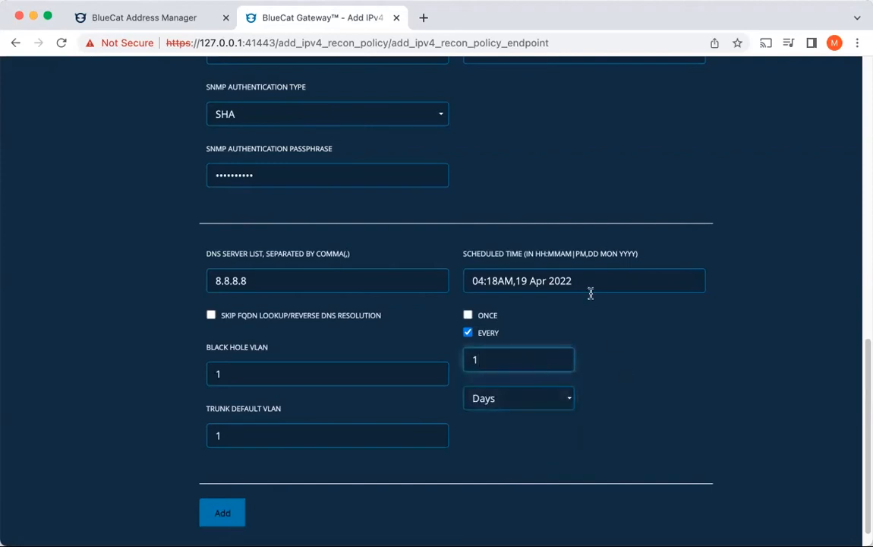
left_click(468, 314)
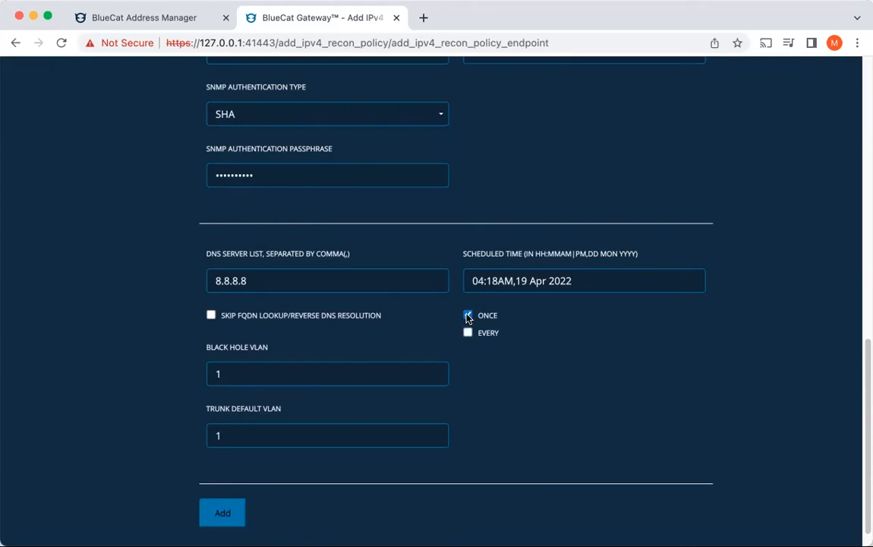
Step: Submit the new reconciliation policy and, in BlueCat Address Manager, open the details of the Lab configuration's DemoDiscovery IPv4 reconciliation policy
left_click(233, 522)
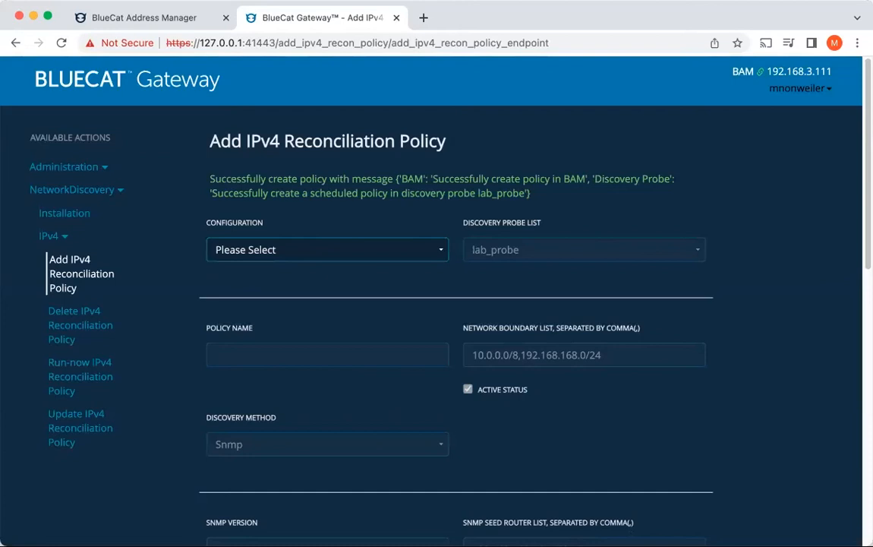
left_click(155, 21)
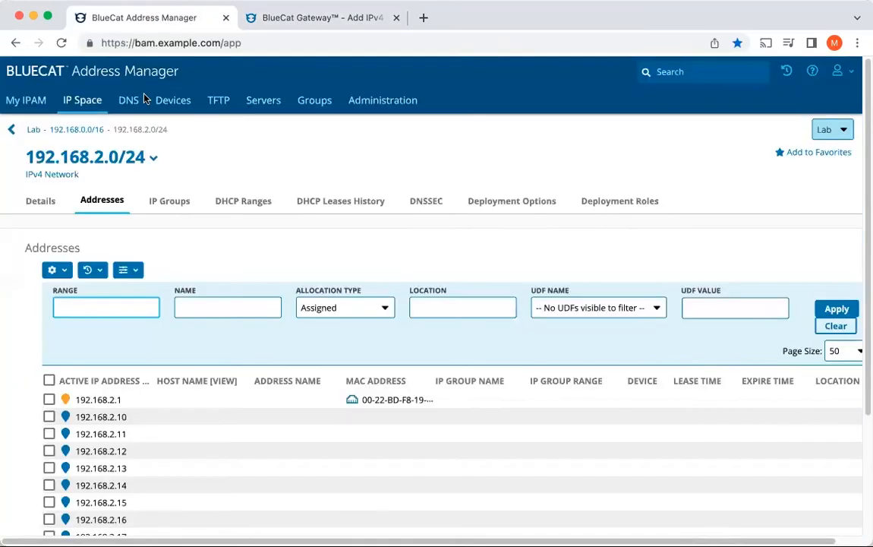
left_click(33, 132)
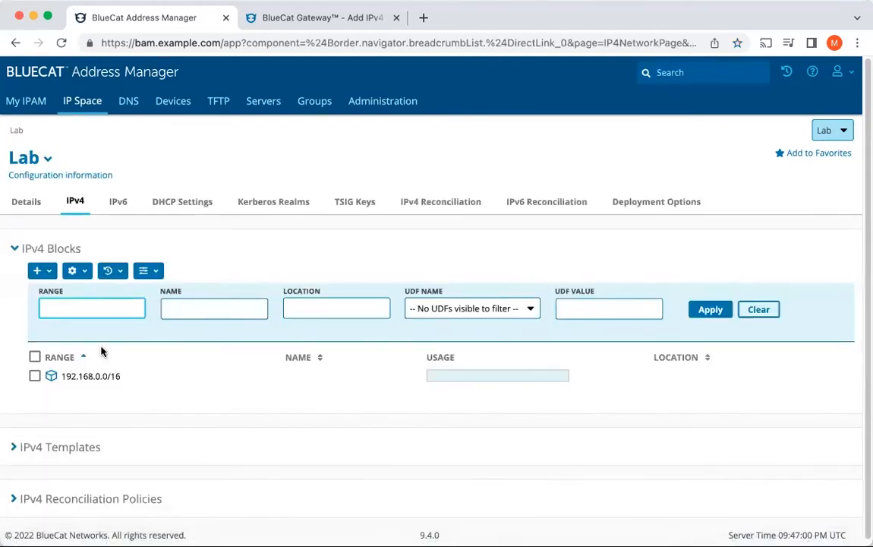
left_click(15, 499)
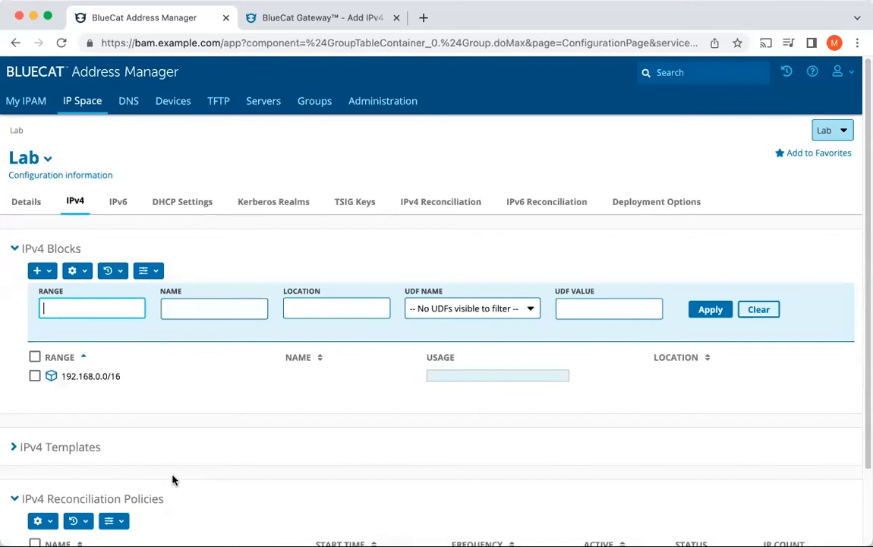
scroll(173, 479, "down", 3)
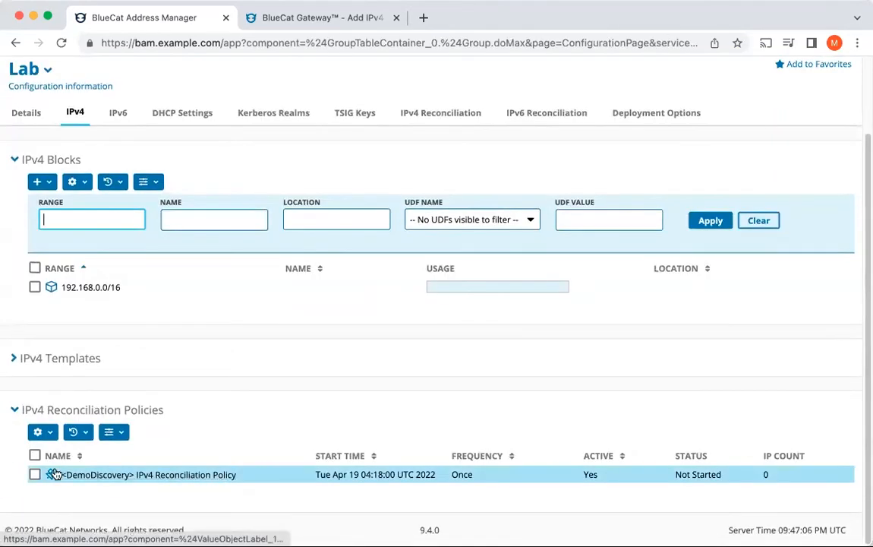
left_click(165, 476)
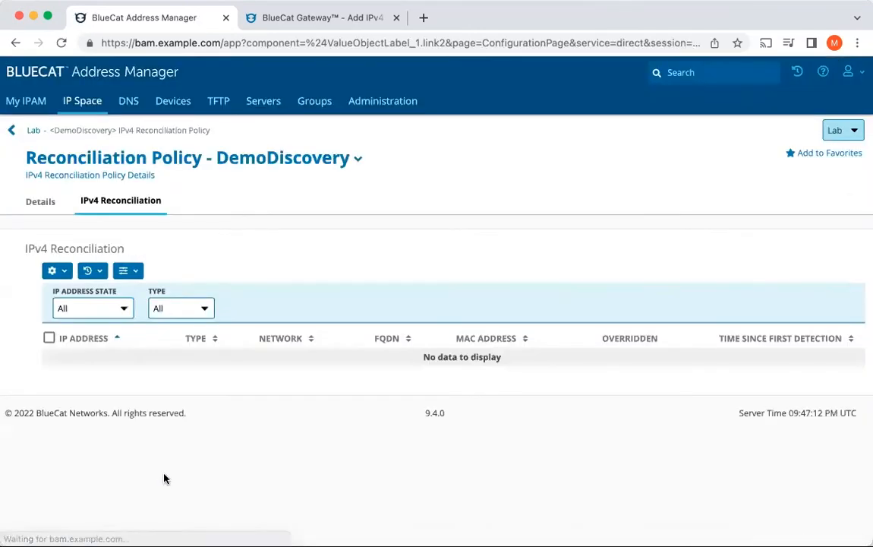
left_click(36, 213)
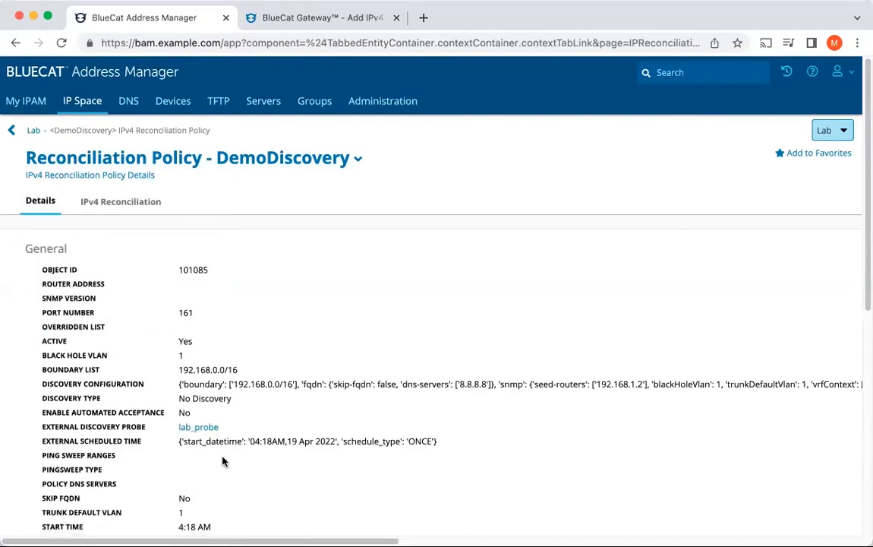
Step: Go to BlueCat Gateway through the policy's lab_probe link and run the Lab configuration's DemoDiscovery IPv4 reconciliation policy immediately
left_click(199, 427)
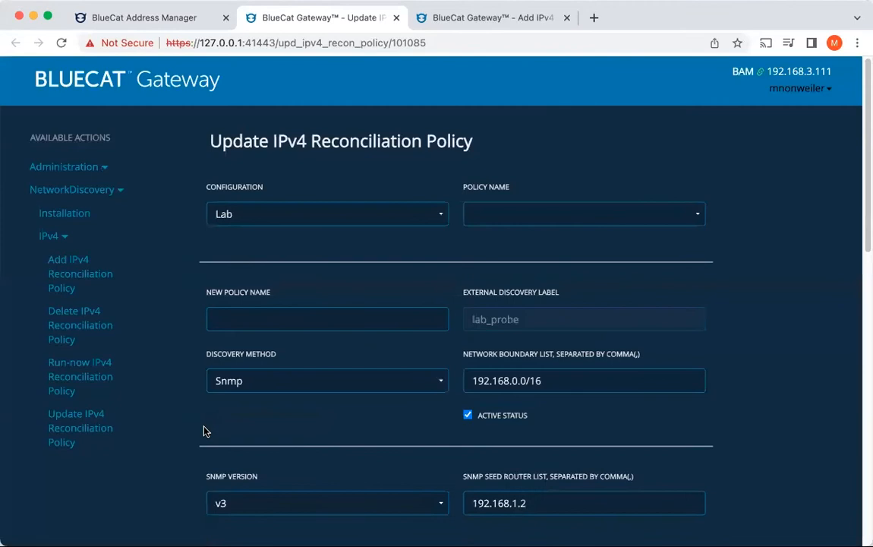
left_click(75, 387)
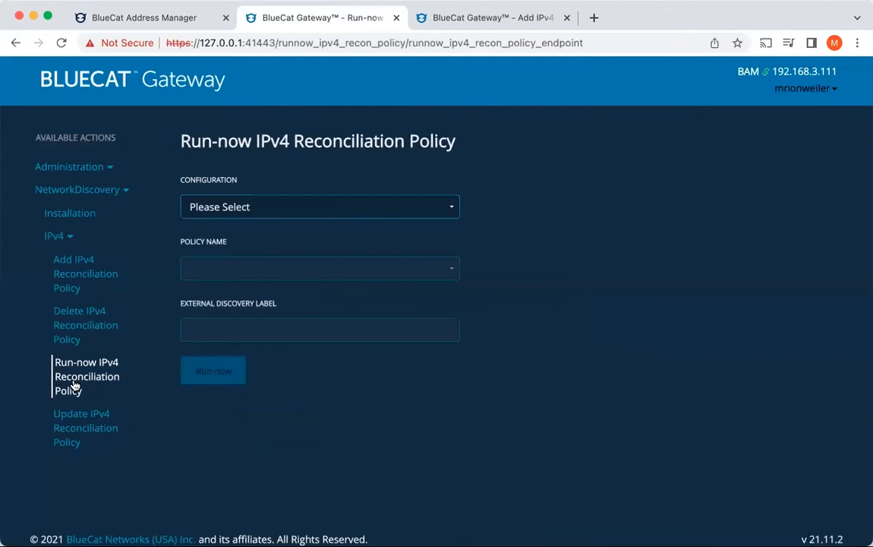
left_click(385, 204)
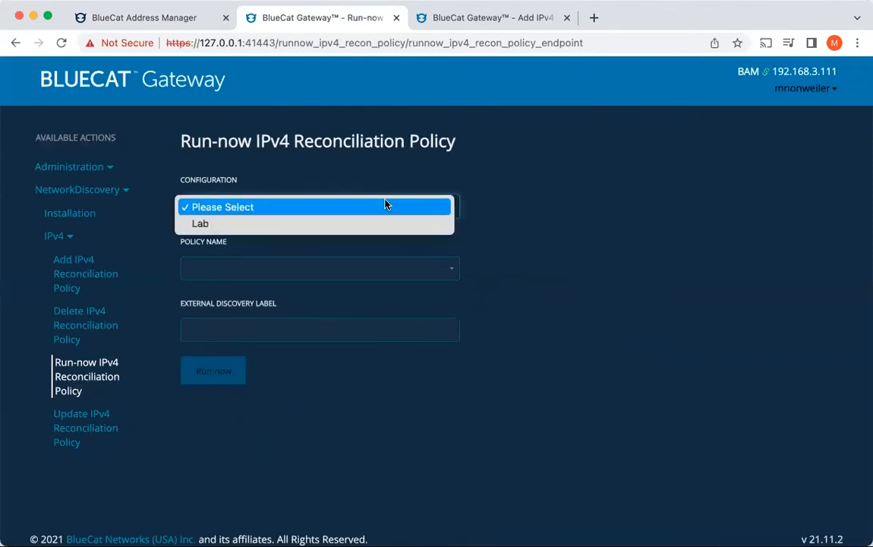
left_click(382, 221)
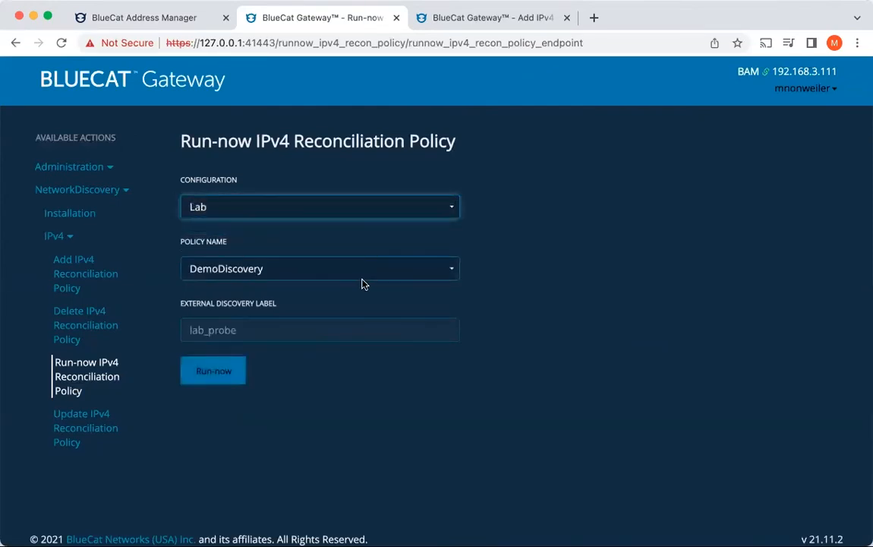
left_click(209, 383)
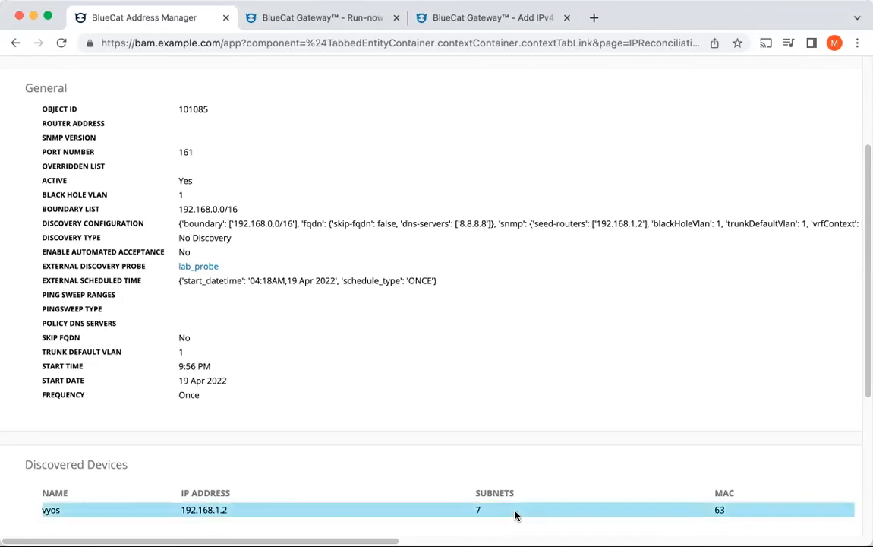
Step: Back in BlueCat Address Manager, filter DemoDiscovery's IPv4 reconciliation results to the Unknown type and review the listed addresses
scroll(477, 510, "up", 3)
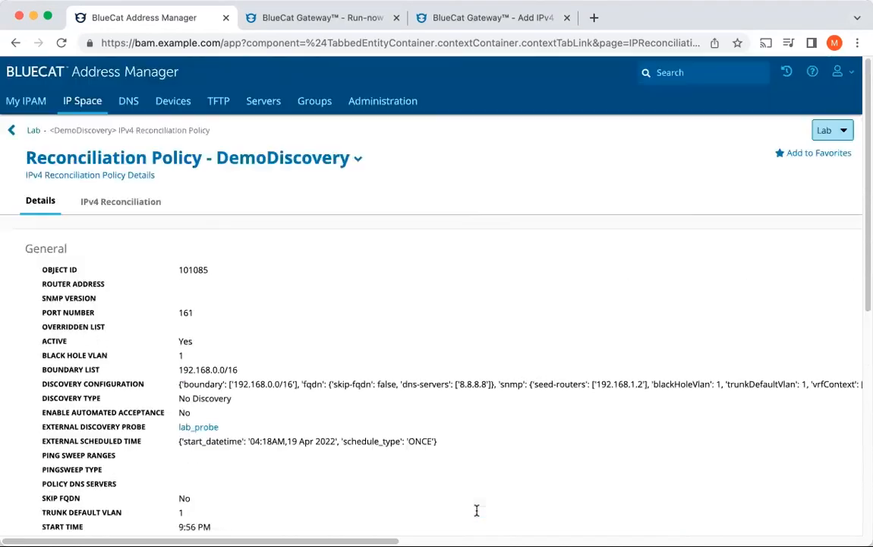
left_click(139, 205)
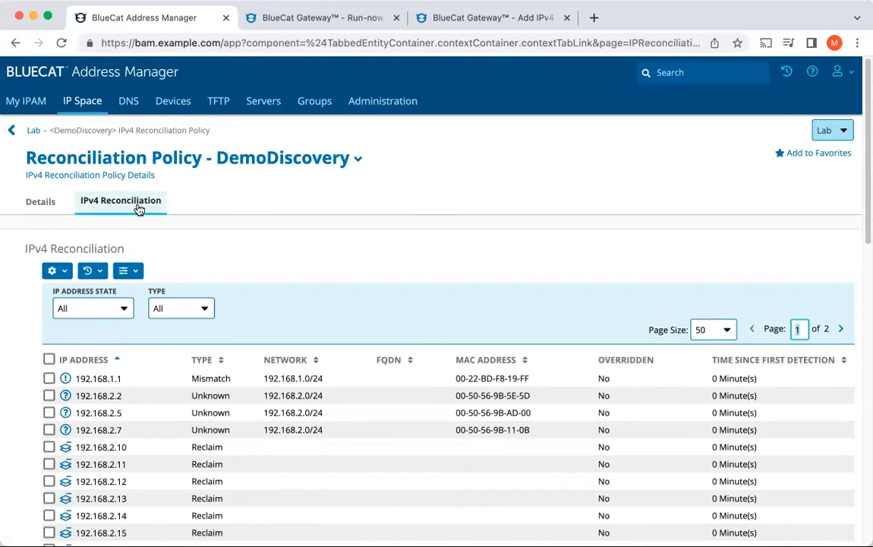
scroll(323, 309, "down", 2)
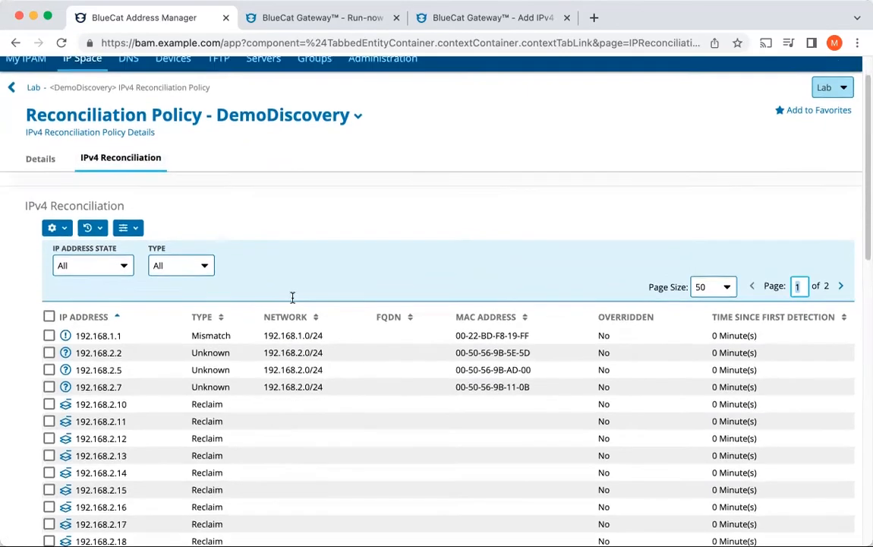
left_click(200, 235)
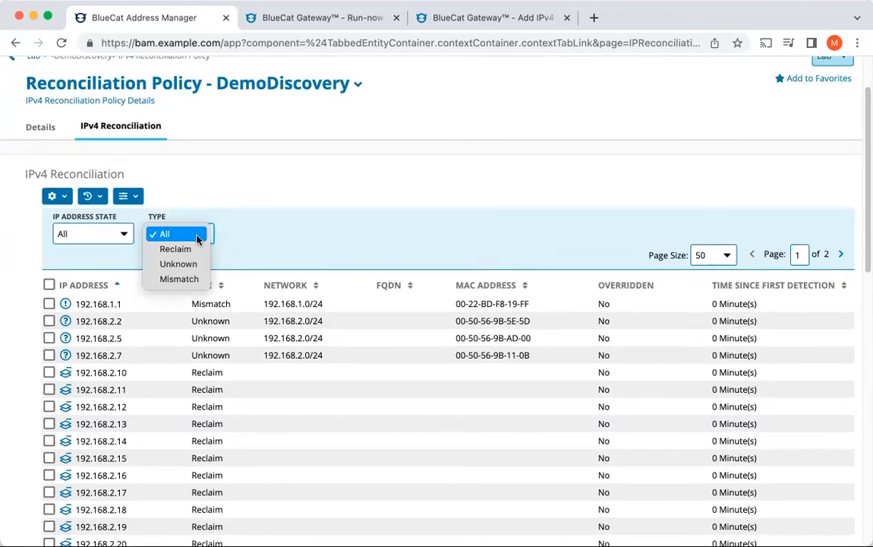
left_click(193, 269)
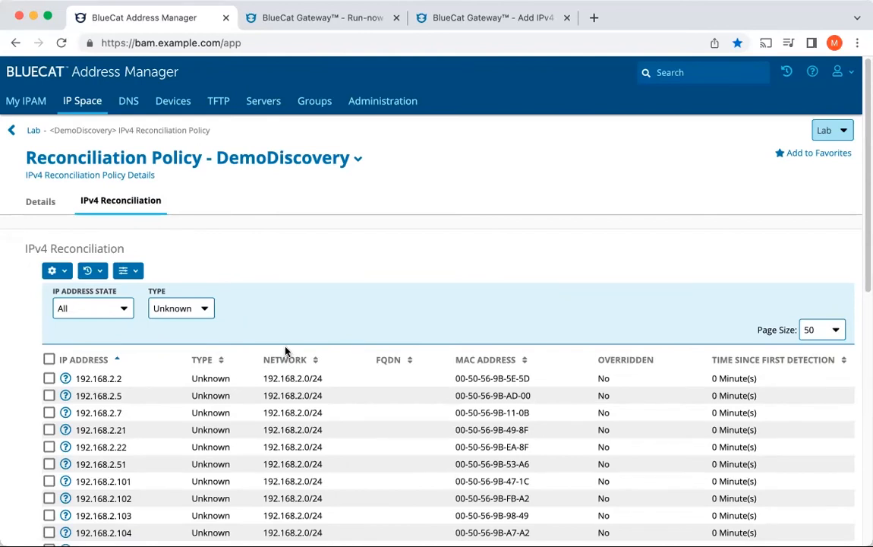
scroll(285, 351, "down", 3)
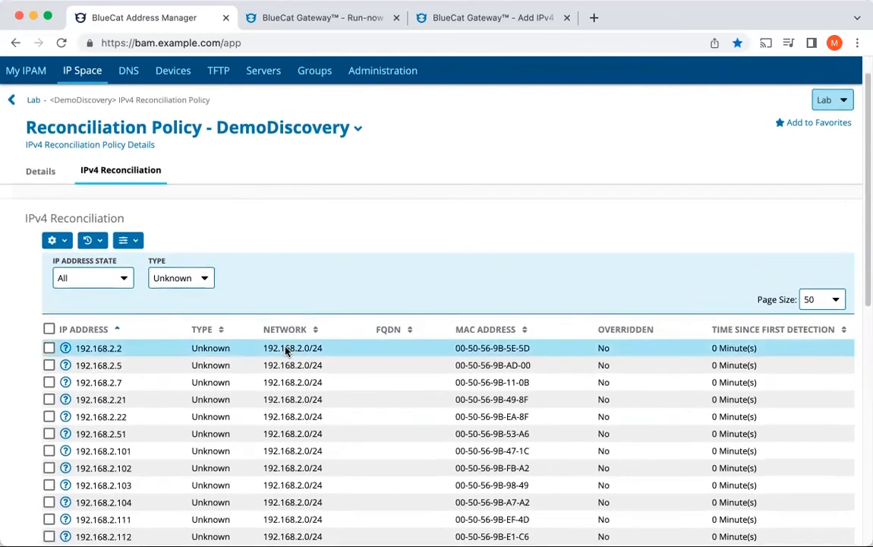
scroll(285, 351, "down", 7)
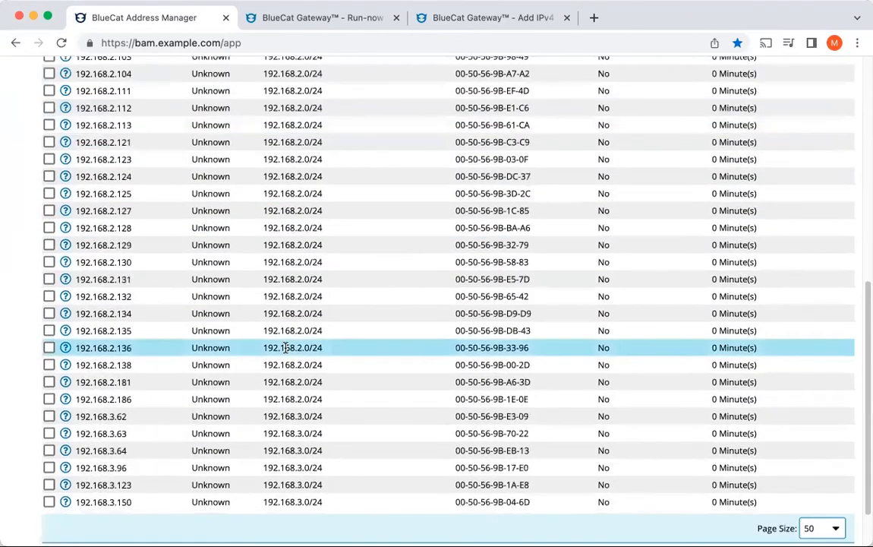
scroll(285, 348, "up", 6)
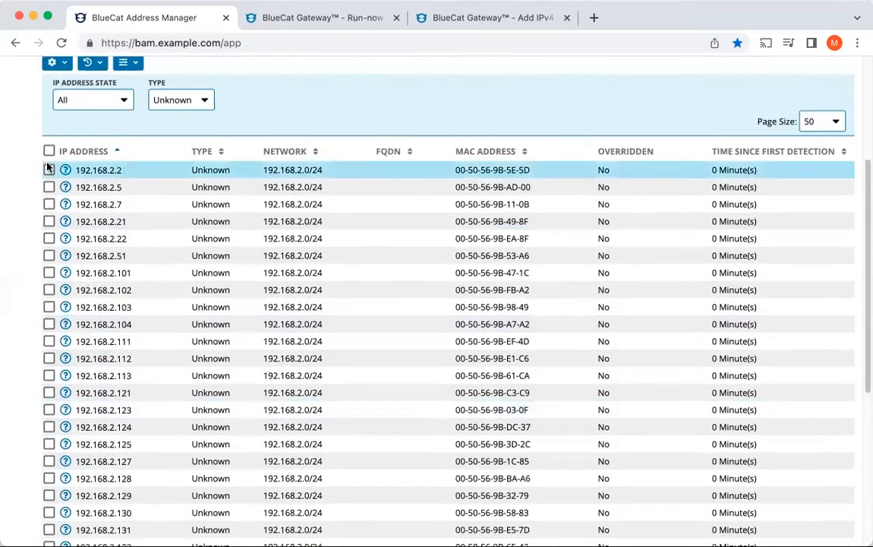
Step: Reconcile all the listed Unknown addresses with the reconciliation view set to Ignore DNS Space
left_click(49, 150)
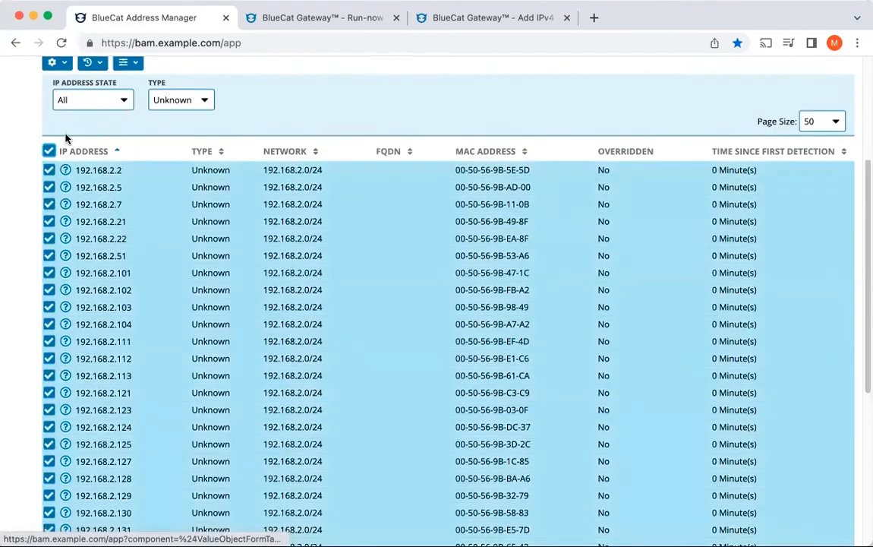
left_click(64, 68)
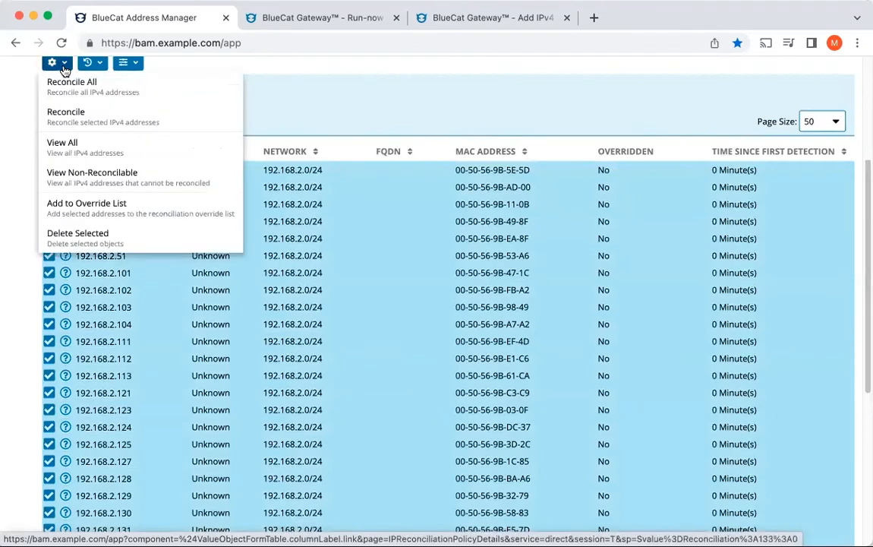
left_click(67, 115)
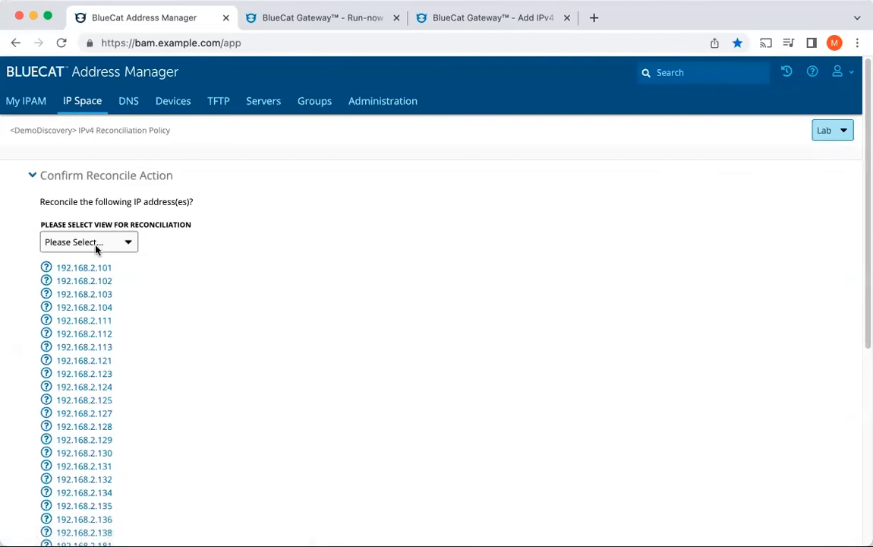
left_click(91, 241)
left_click(101, 270)
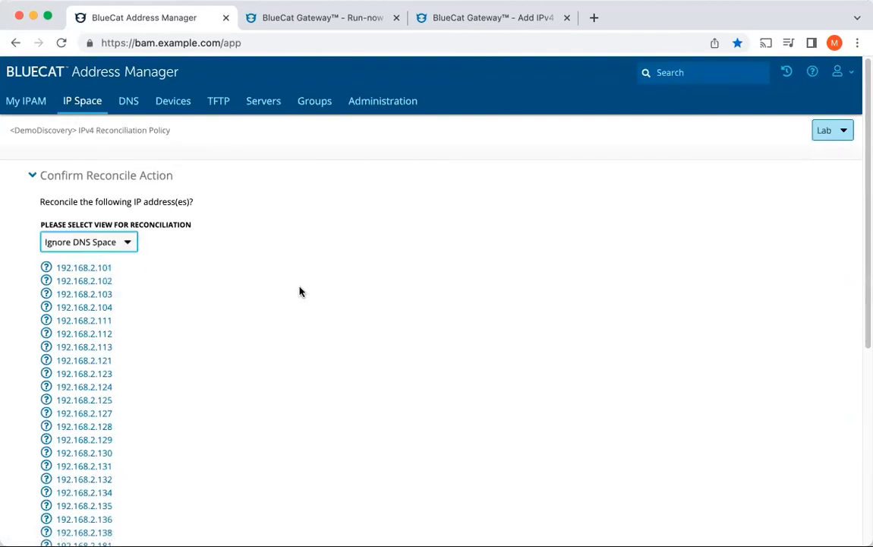
scroll(266, 319, "down", 5)
left_click(57, 497)
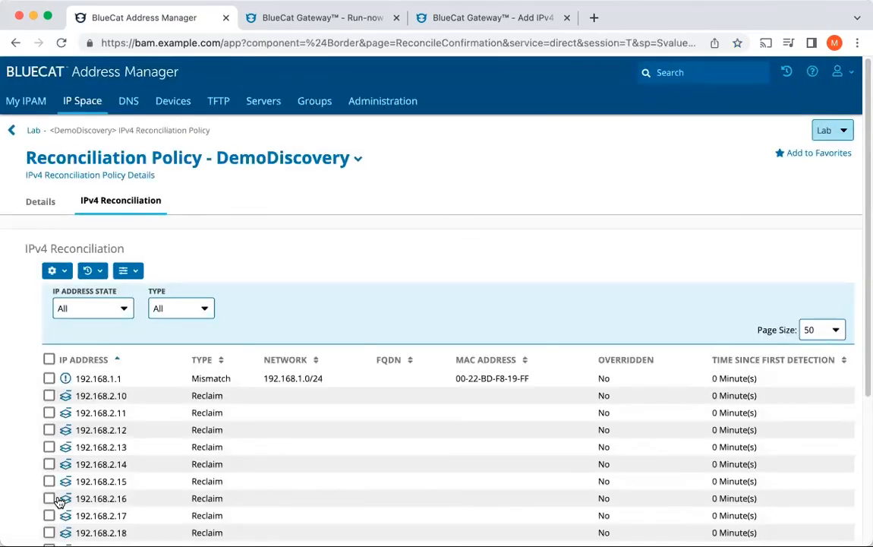
Step: Filter the remaining IPv4 reconciliation results to the Mismatch type
scroll(189, 410, "down", 3)
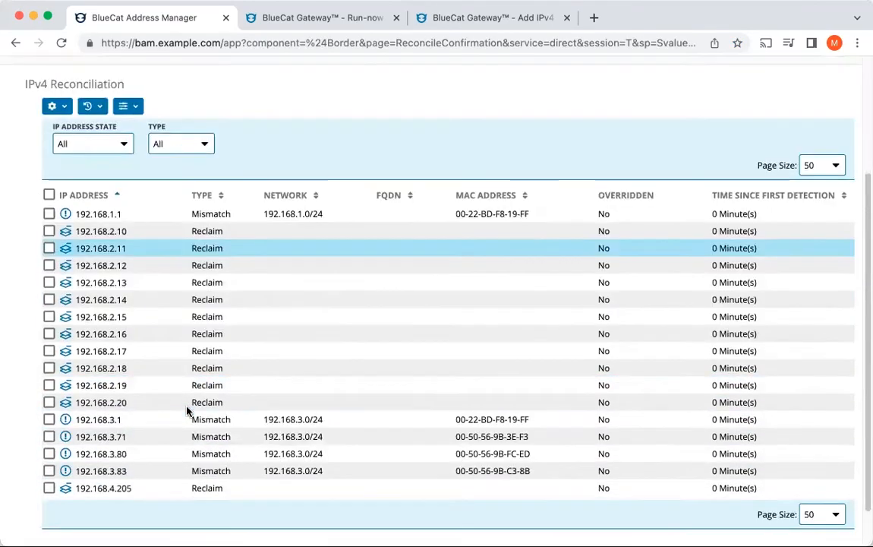
left_click(172, 143)
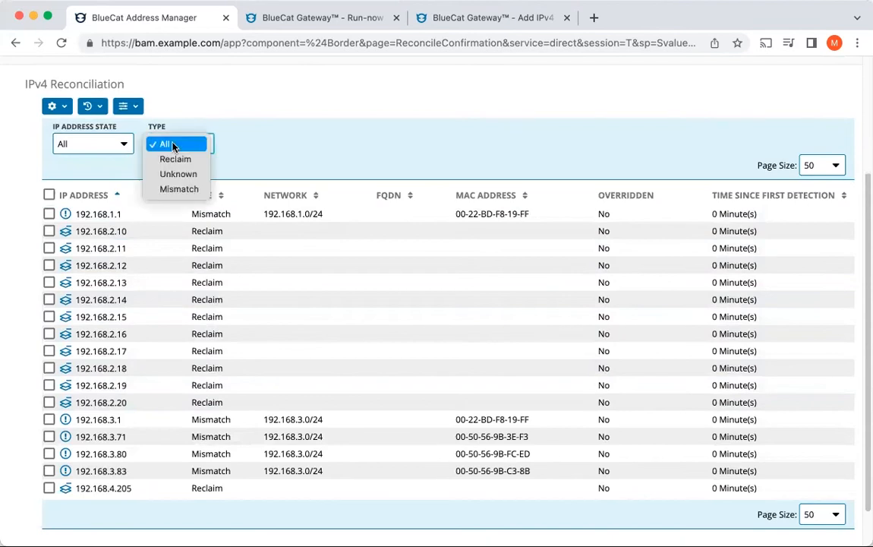
left_click(174, 191)
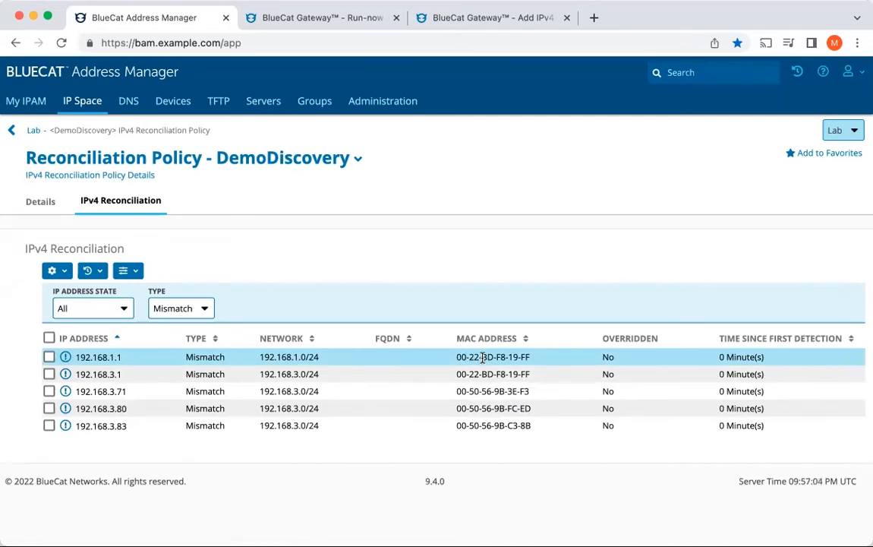
Step: Reconcile all the listed Mismatch addresses with the reconciliation view set to Ignore DNS Space
left_click(48, 338)
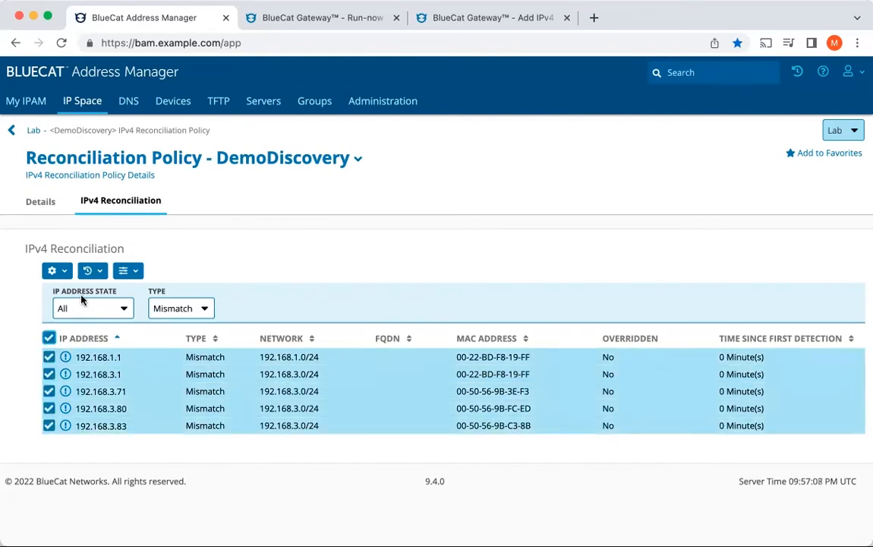
left_click(56, 271)
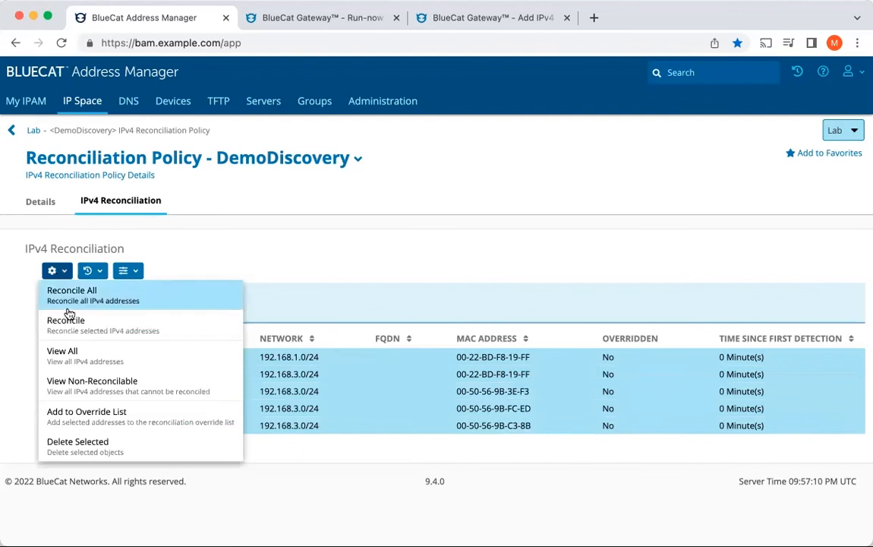
left_click(69, 324)
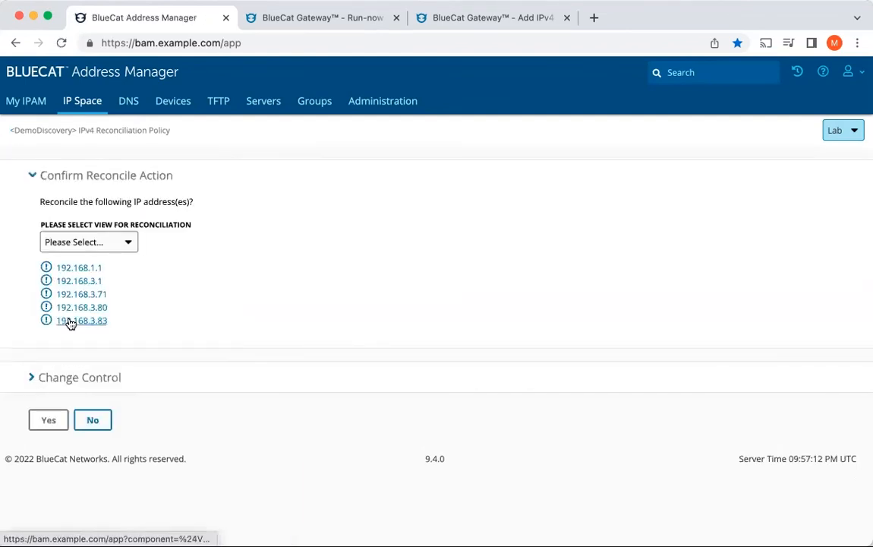
left_click(47, 421)
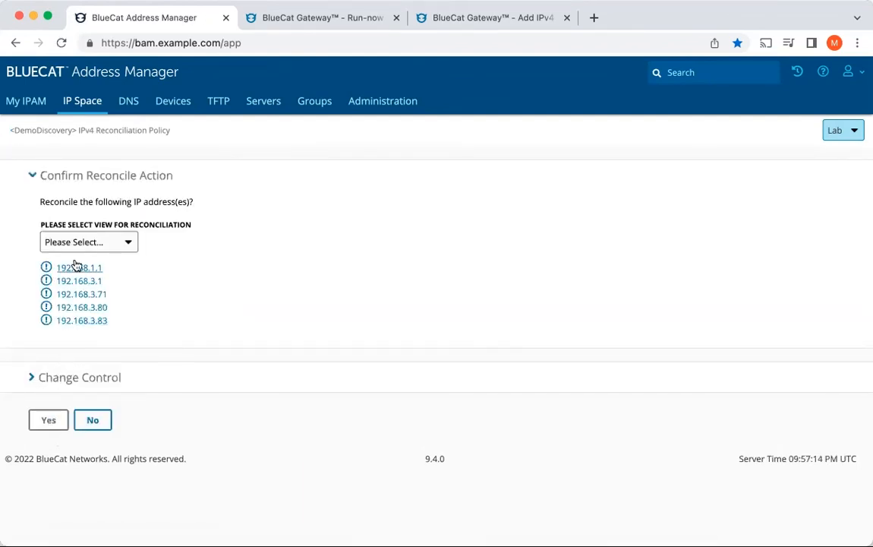
left_click(76, 241)
left_click(72, 271)
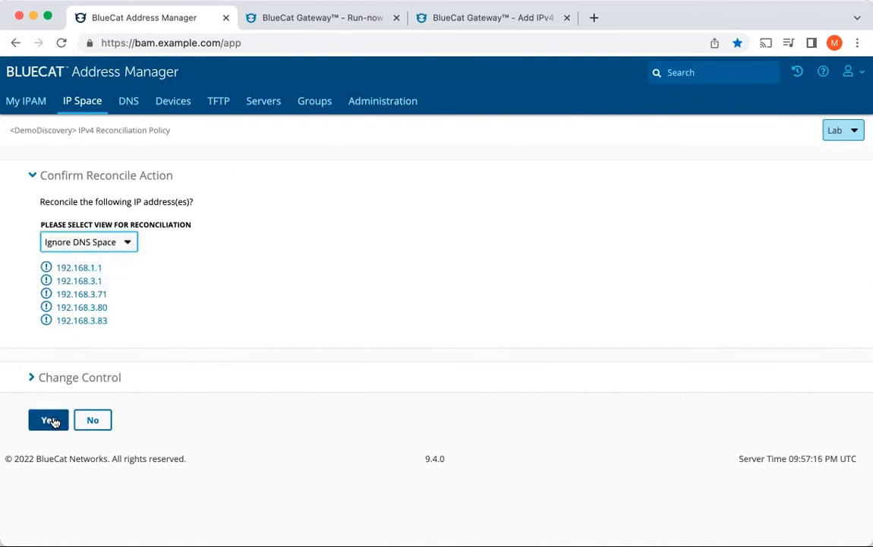
left_click(53, 420)
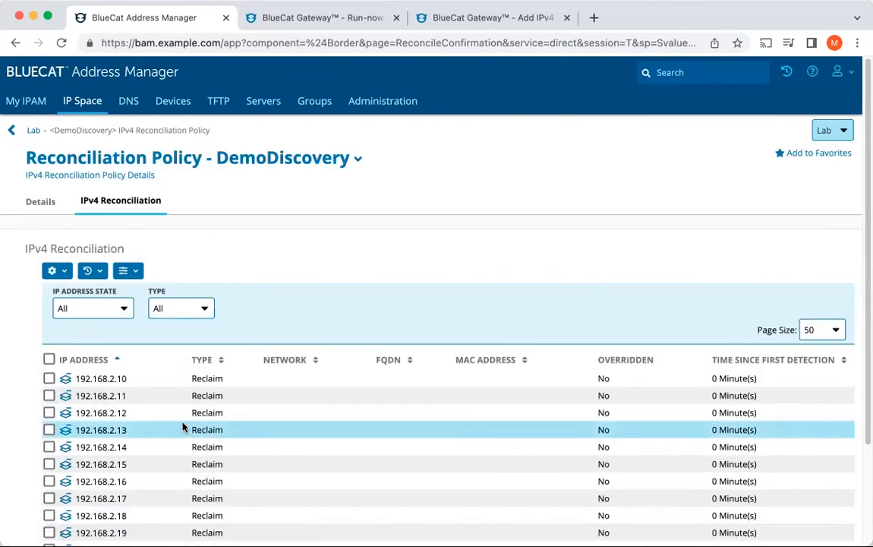
scroll(183, 427, "down", 3)
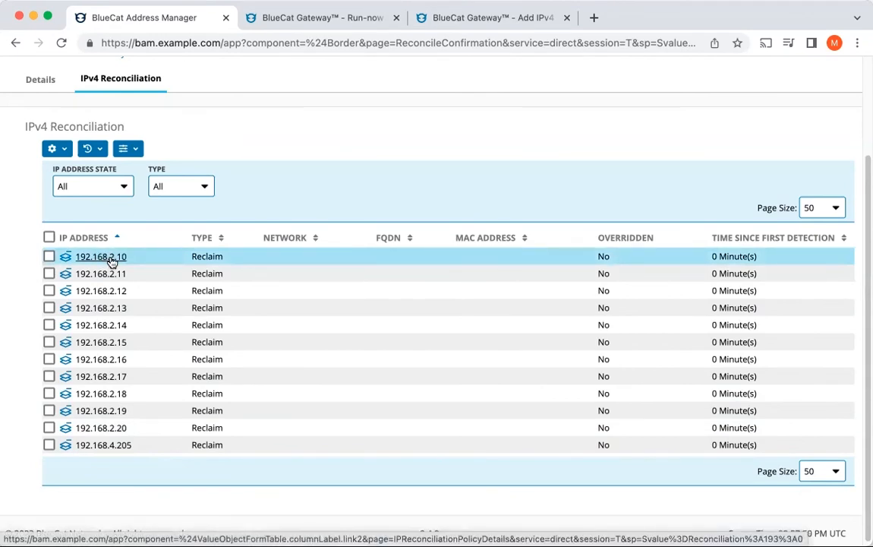
Step: Reconcile the Reclaim addresses 192.168.2.10 through 192.168.2.20, excluding 192.168.4.205, with the reconciliation view set to Ignore DNS Space
left_click(49, 444)
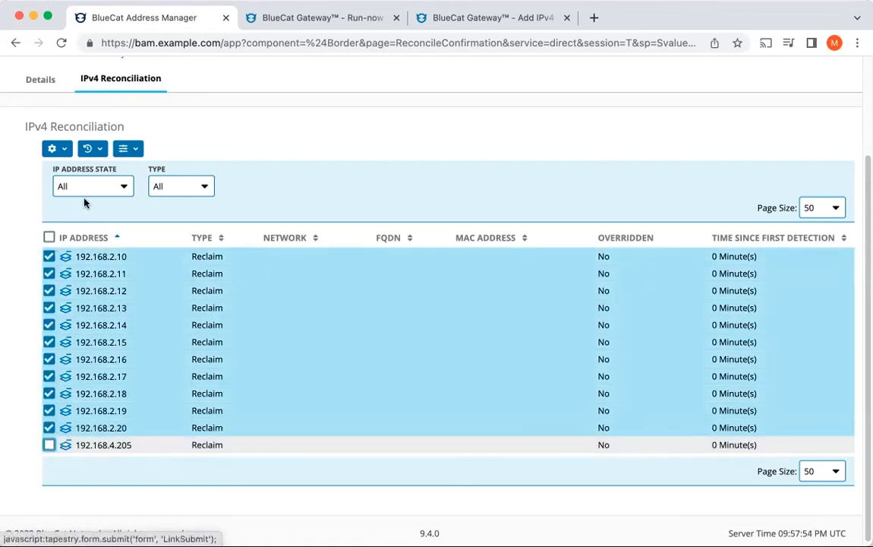
left_click(66, 150)
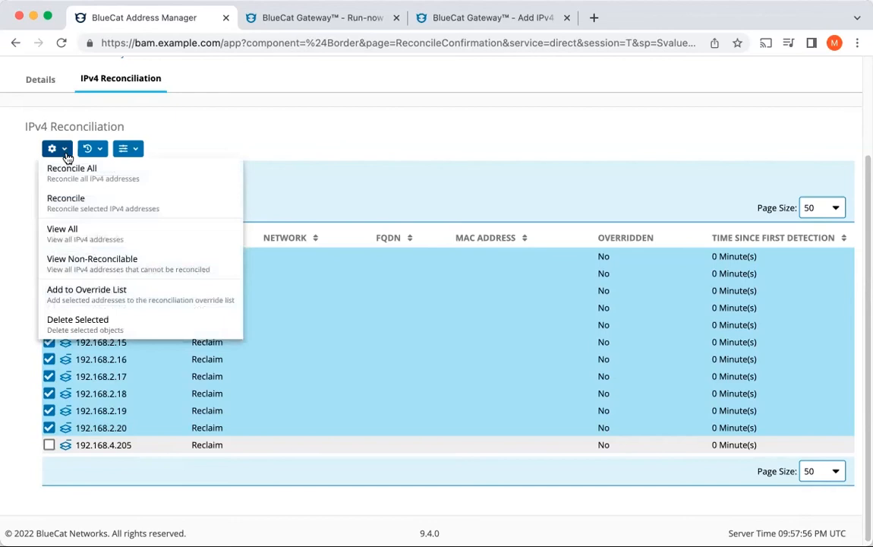
left_click(68, 200)
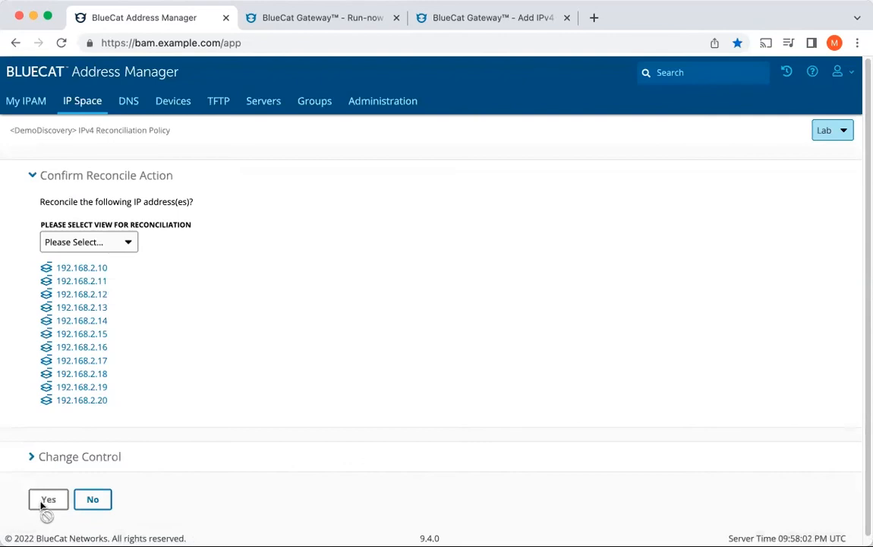
left_click(74, 240)
left_click(96, 273)
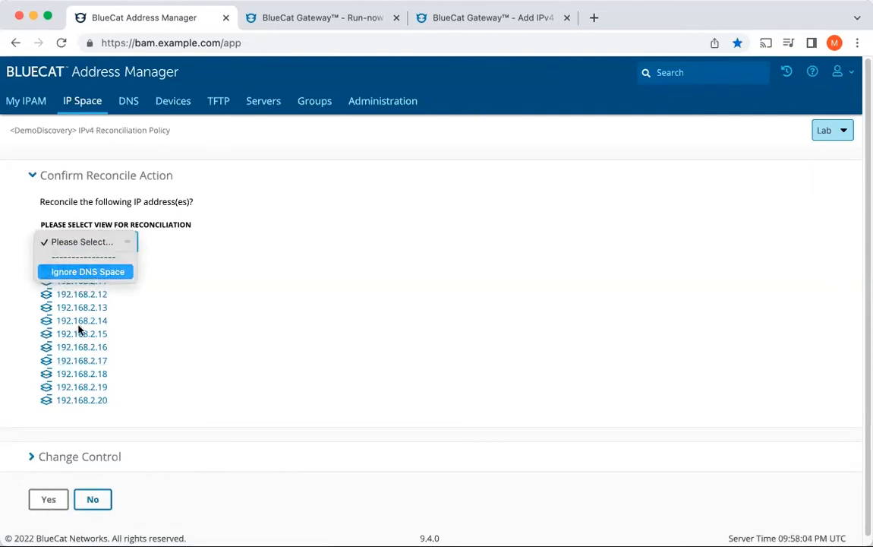
left_click(47, 500)
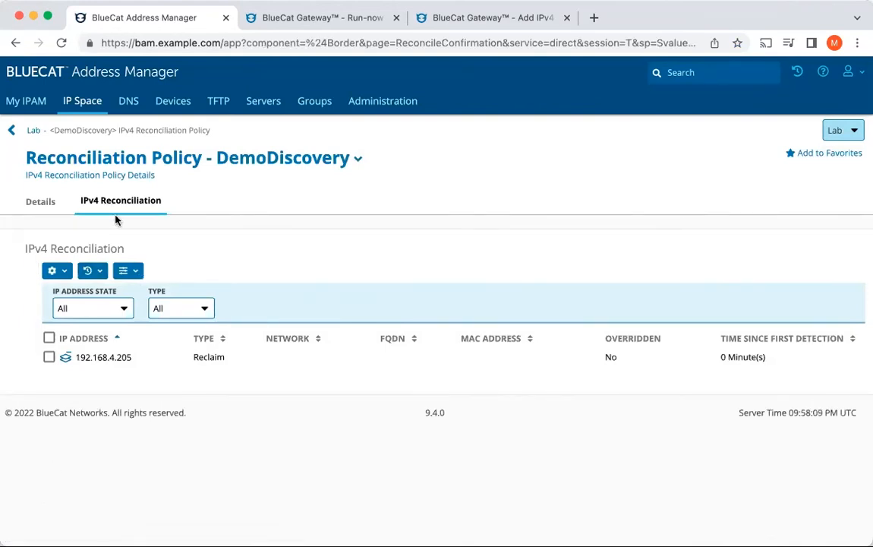
Step: Open the DemoDiscovery reconciliation policy for editing and enable automated acceptance in its acceptance criteria
left_click(357, 168)
left_click(112, 186)
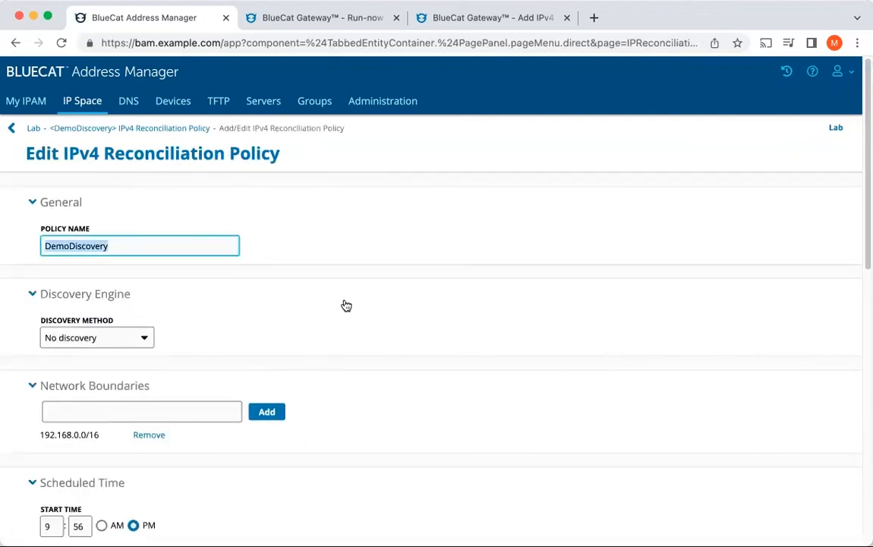
scroll(379, 318, "down", 10)
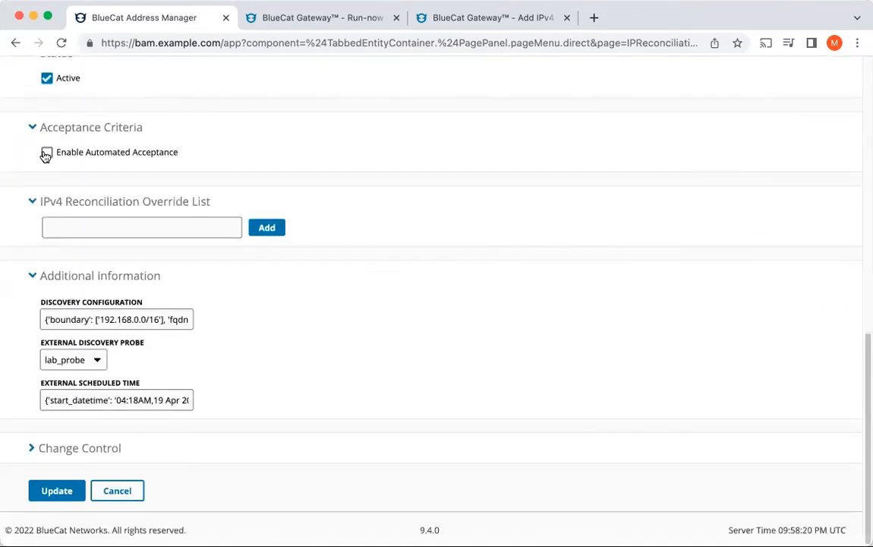
left_click(45, 153)
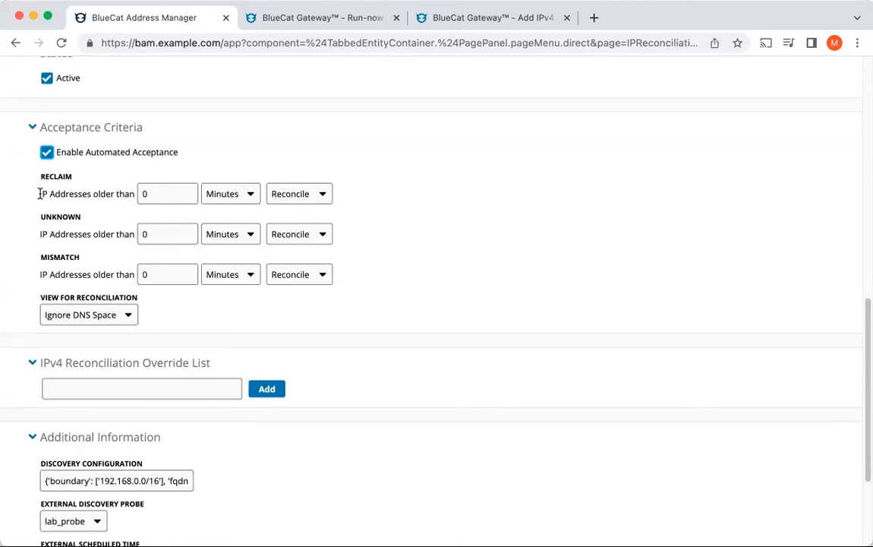
Step: Set the policy's Reclaim acceptance threshold to IP addresses older than 60 days and save the updated policy
left_click(249, 196)
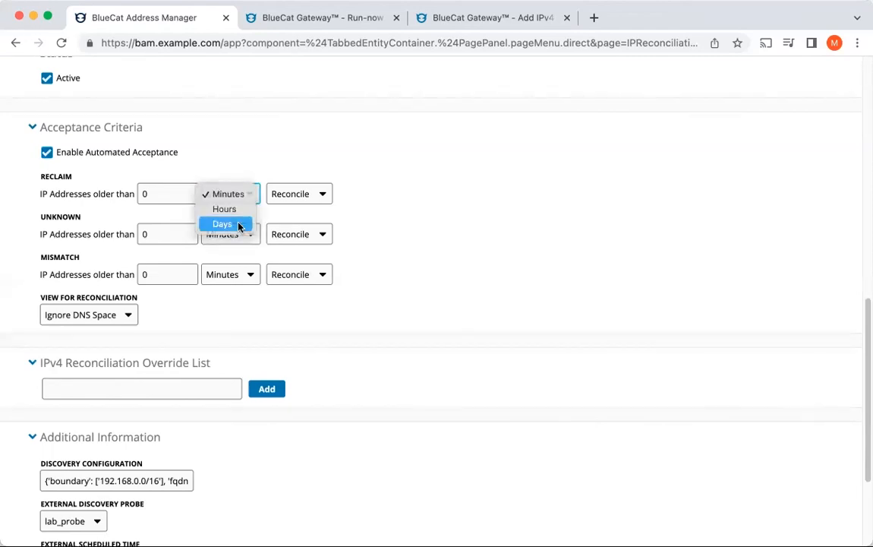
left_click(238, 225)
left_click(140, 194)
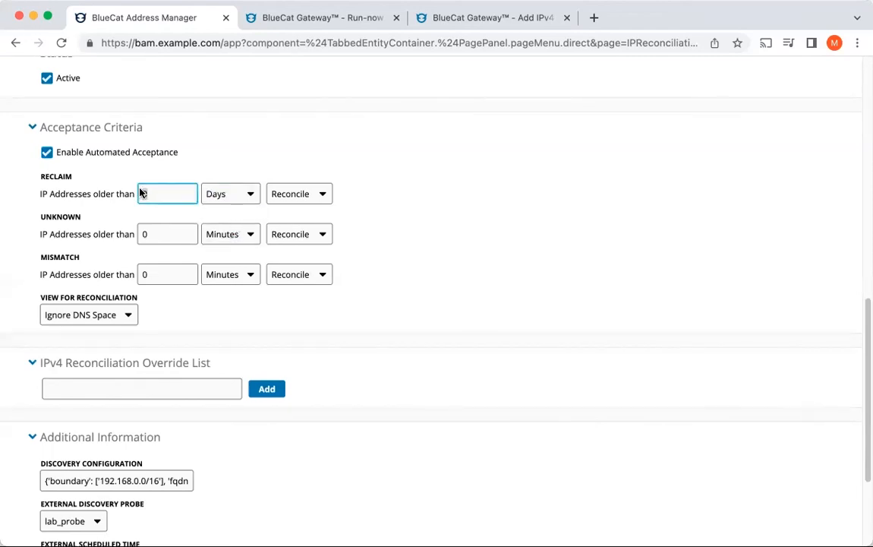
type("60")
left_click(110, 189)
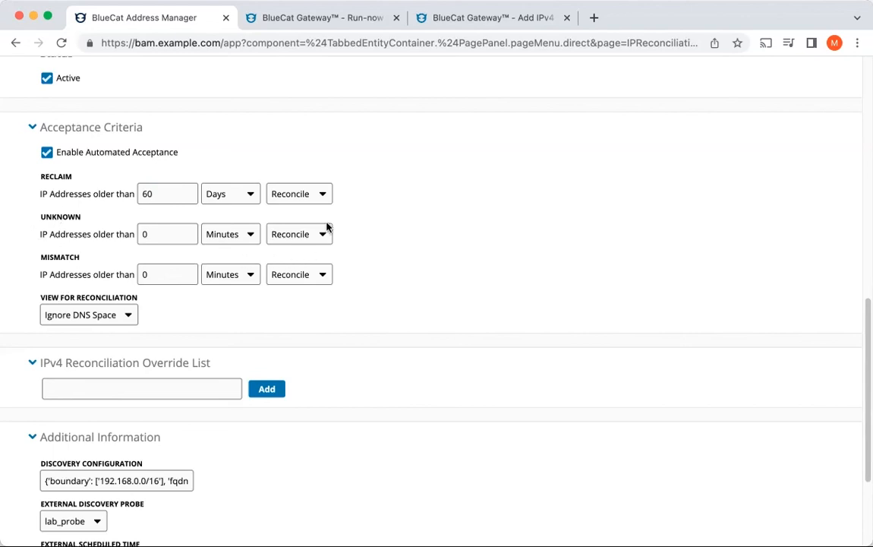
scroll(338, 306, "down", 3)
left_click(57, 490)
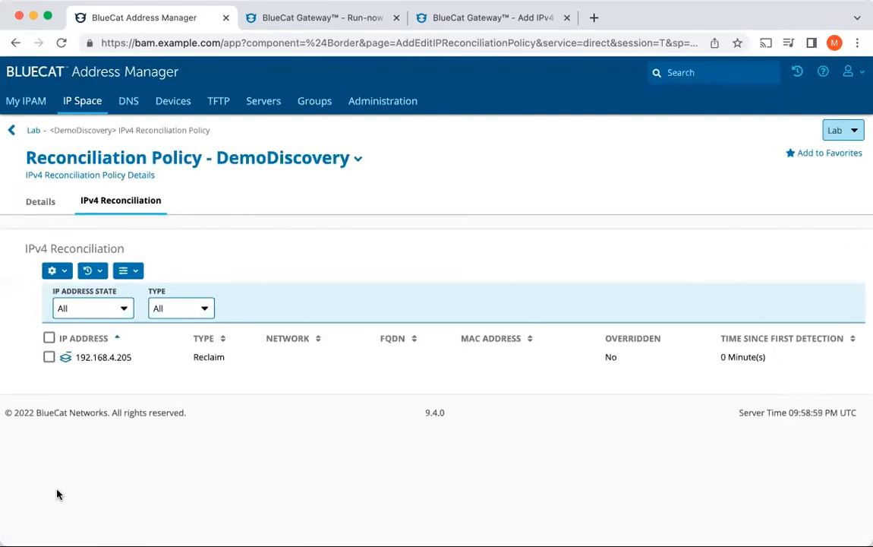
Step: Open the 192.168.2.0/24 network inside Lab's 192.168.0.0/16 block and look through its address list
left_click(88, 106)
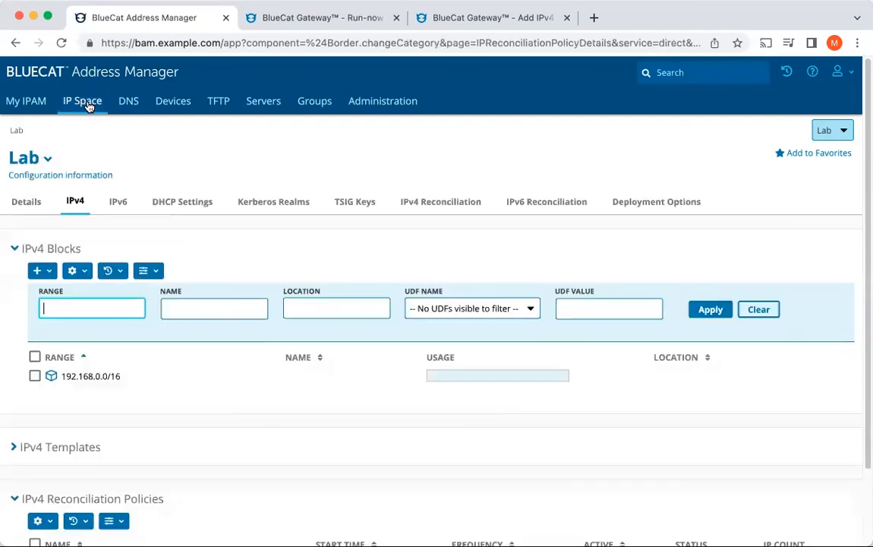
left_click(87, 379)
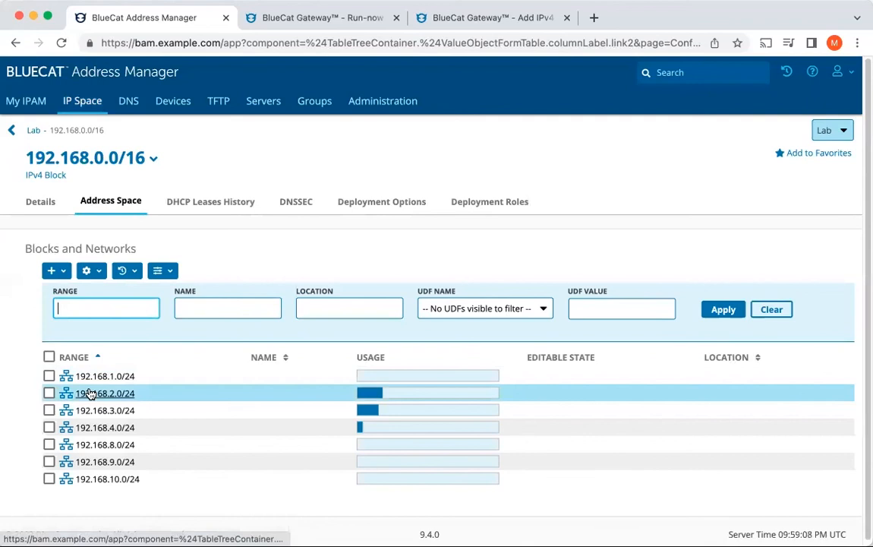
left_click(90, 393)
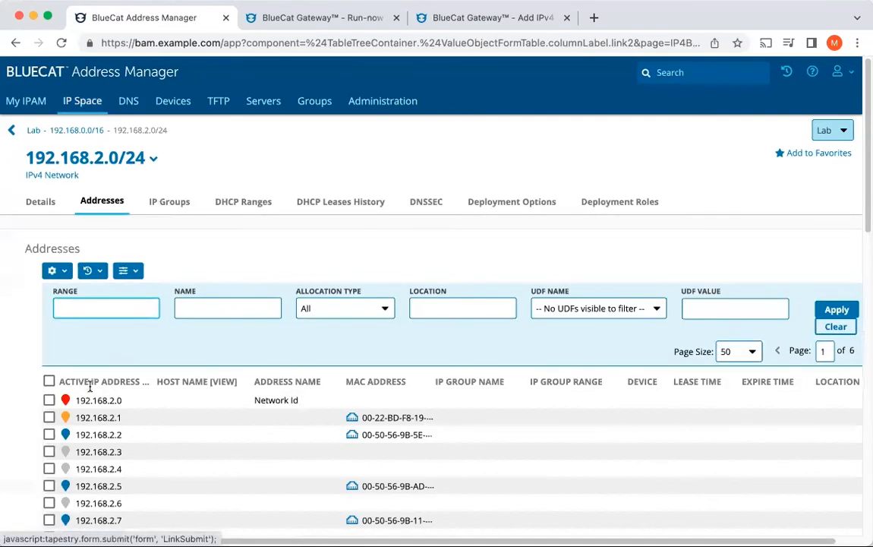
scroll(162, 451, "down", 5)
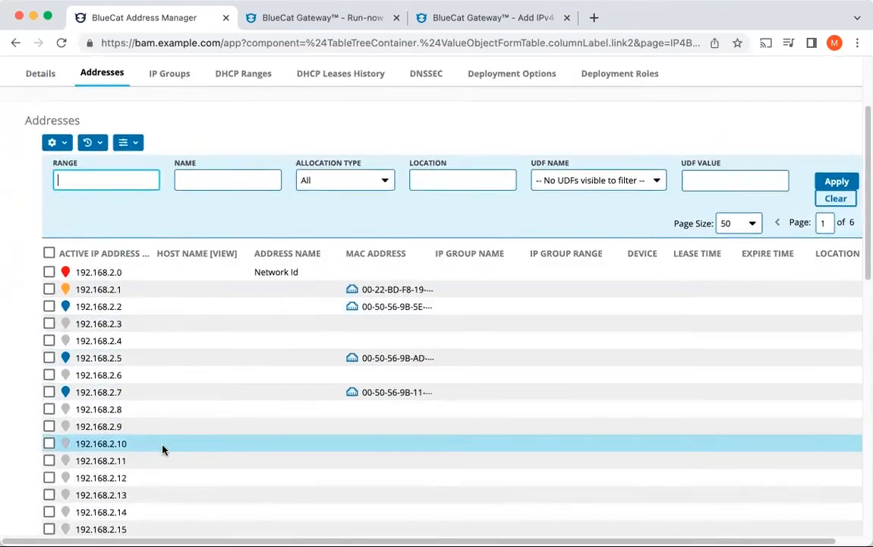
scroll(329, 140, "up", 5)
Step: Filter the 192.168.2.0/24 addresses to the Assigned allocation type and review the listed addresses
left_click(353, 306)
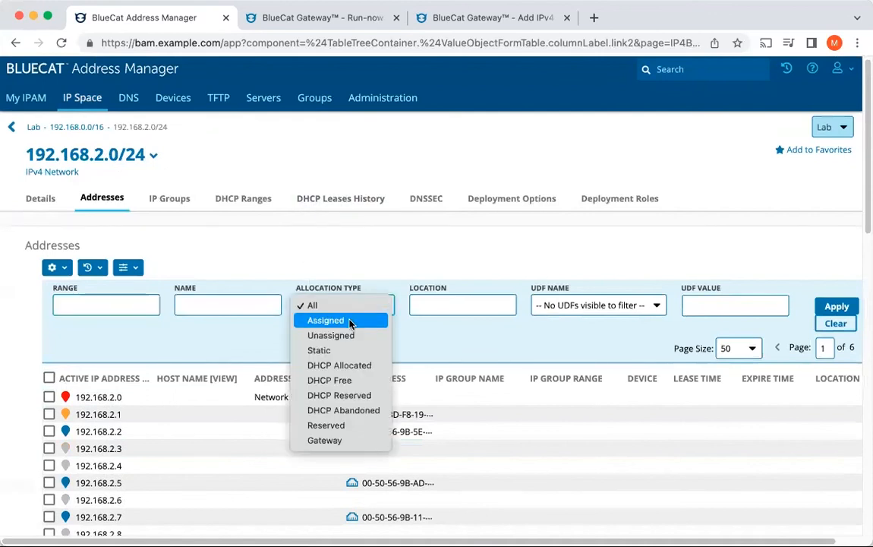
left_click(351, 321)
left_click(829, 308)
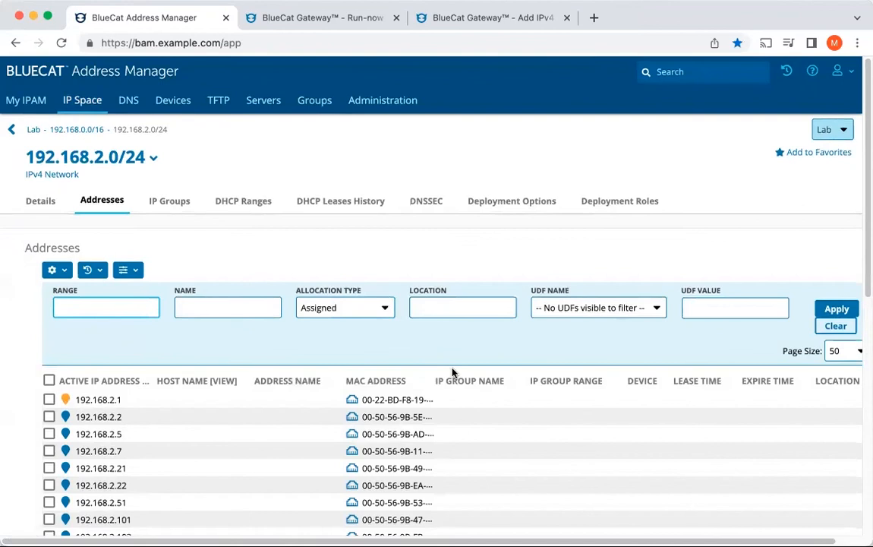
scroll(258, 329, "down", 3)
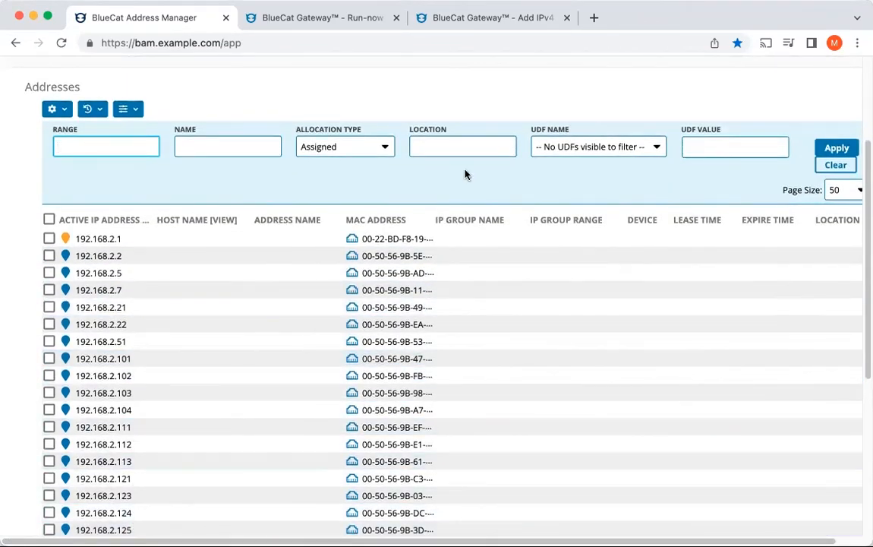
Step: Switch the address filter to the Unassigned allocation type and check the reclaimed 192.168.2.x addresses
left_click(351, 154)
left_click(350, 162)
left_click(829, 148)
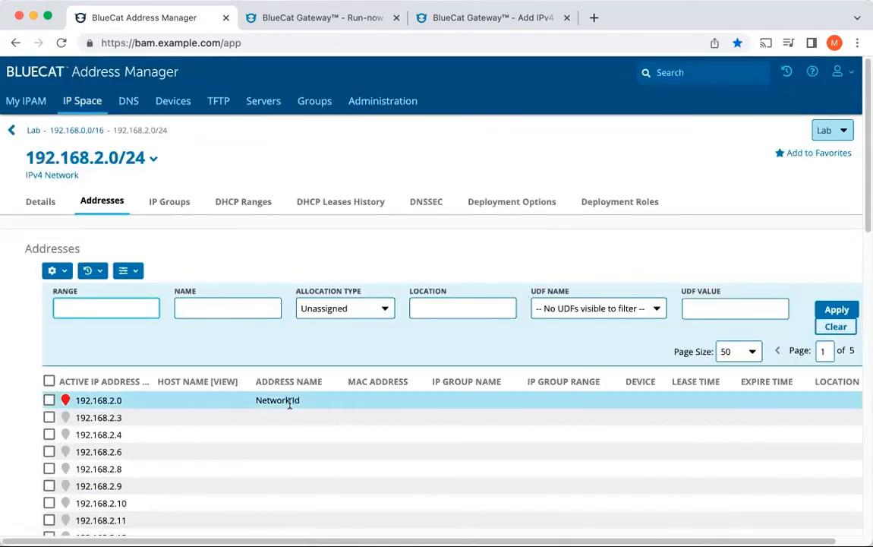
scroll(290, 407, "down", 3)
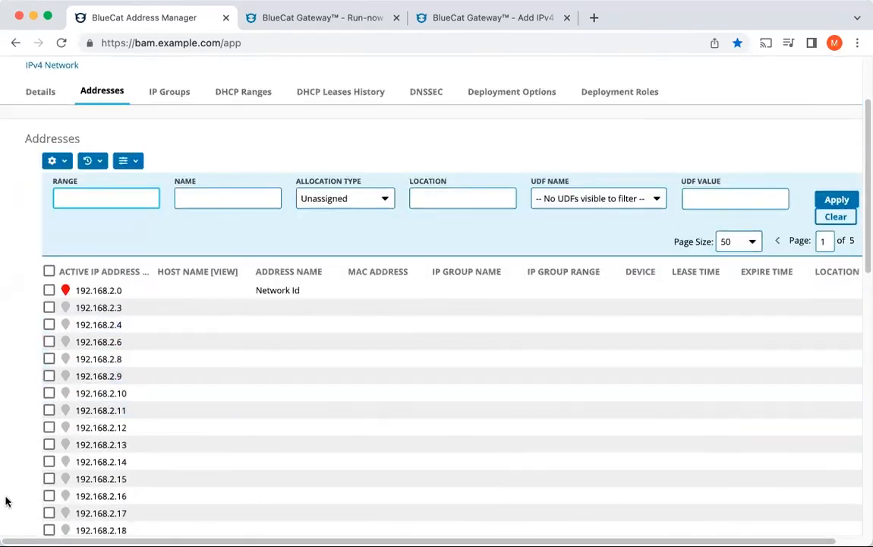